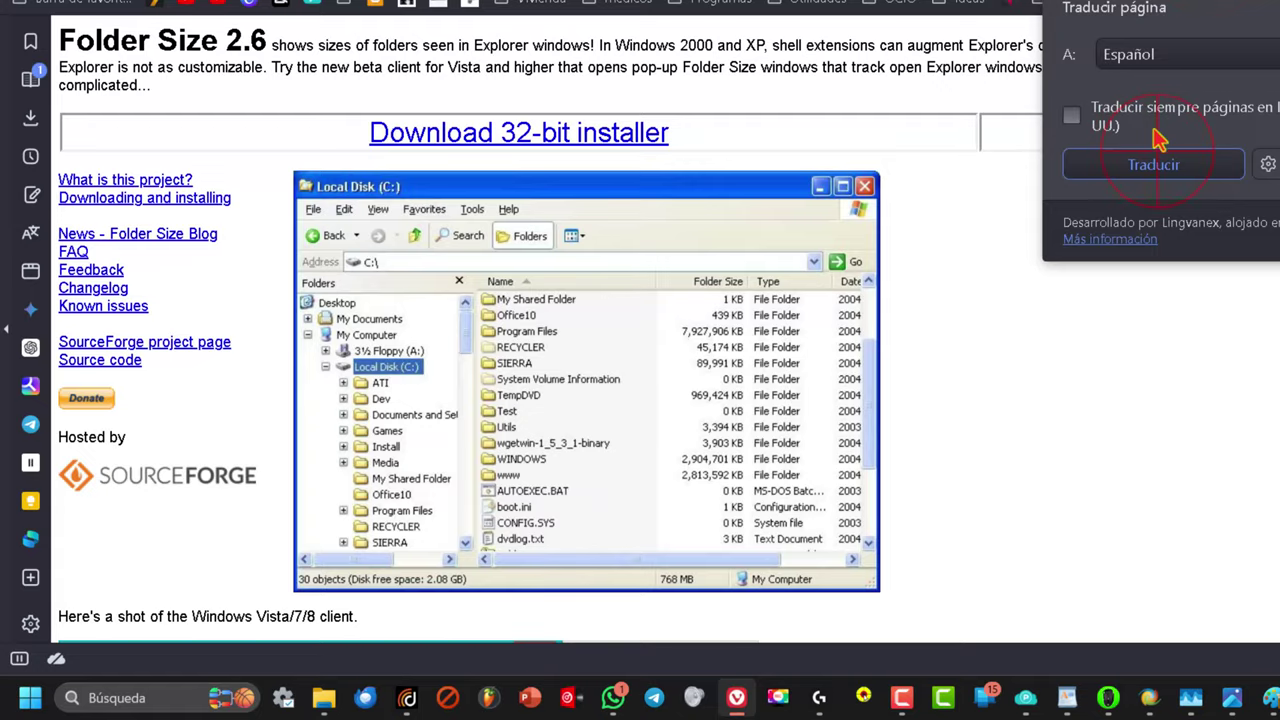
Translate the Folder Size web page into Spanish and download the 64-bit installer.
left_click(1154, 157)
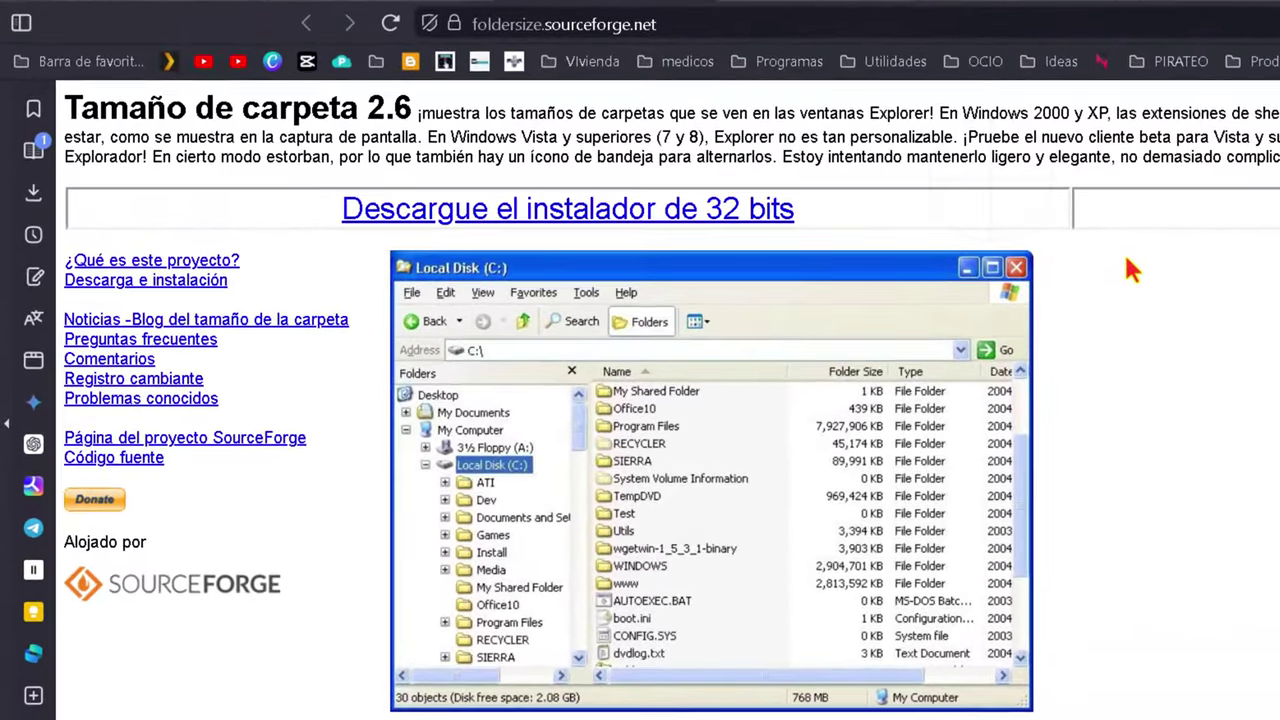
double_click(1002, 157)
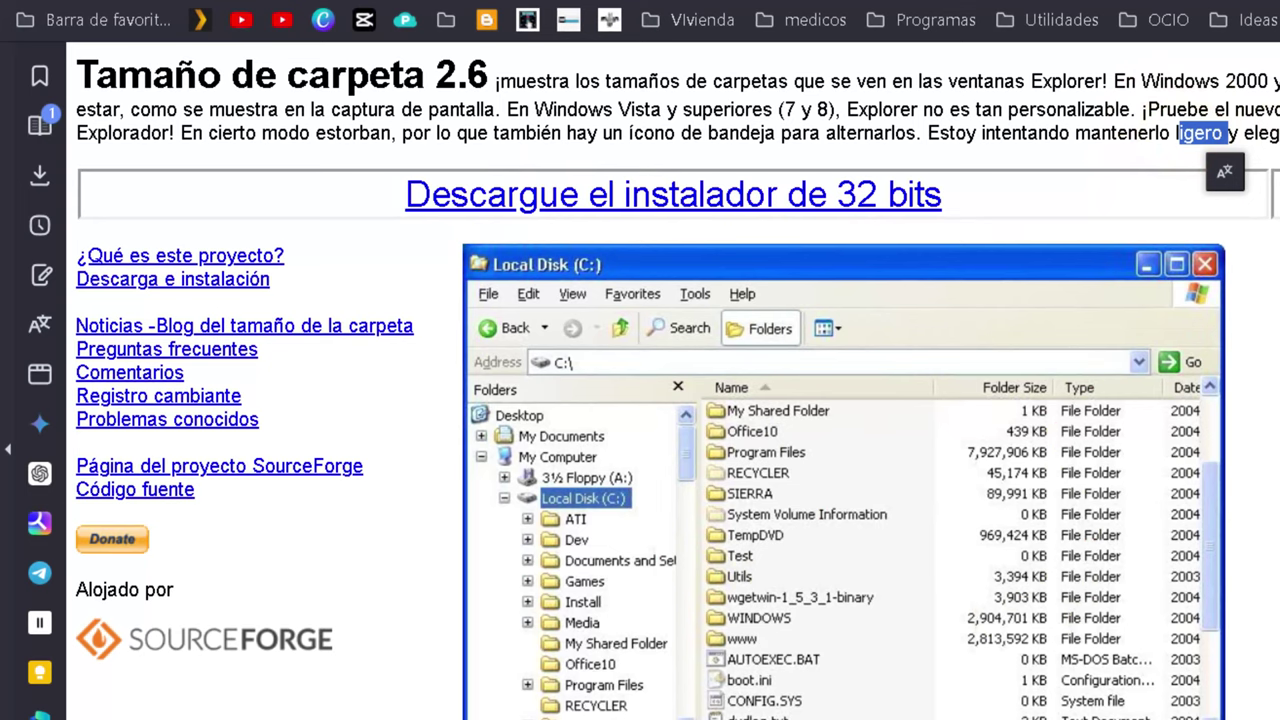
left_click_drag(392, 133, 168, 133)
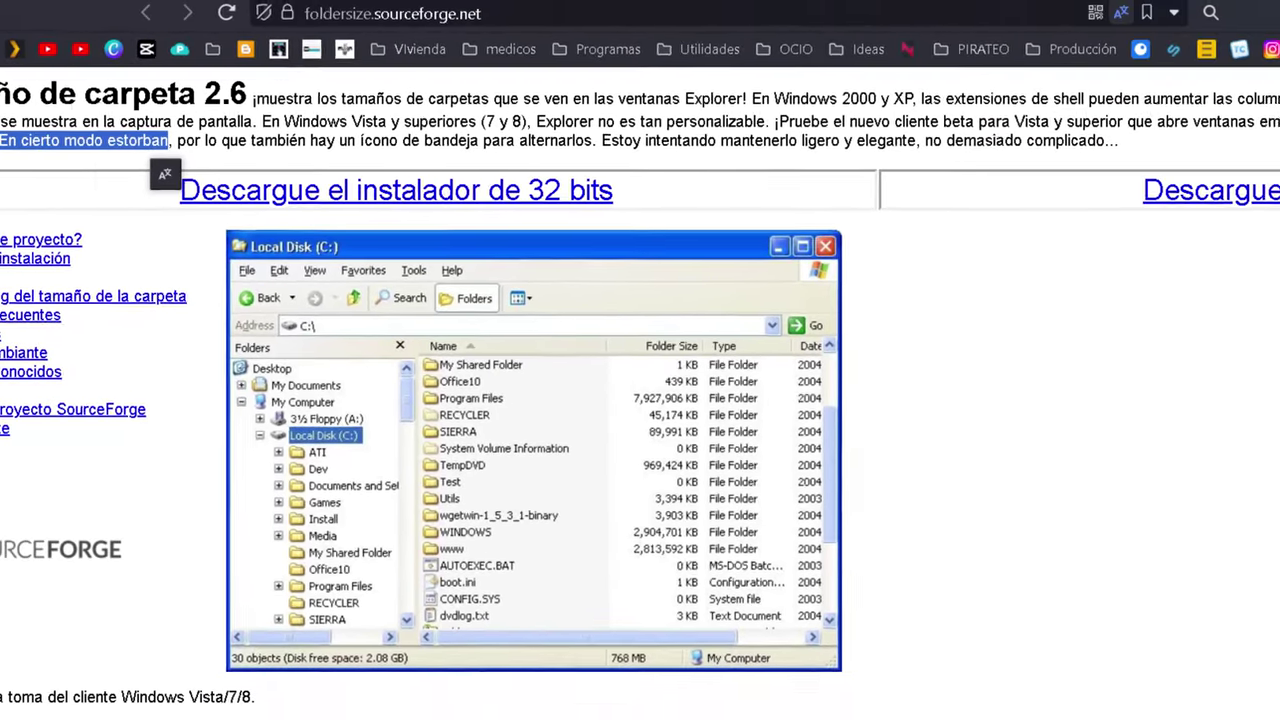
left_click(1246, 188)
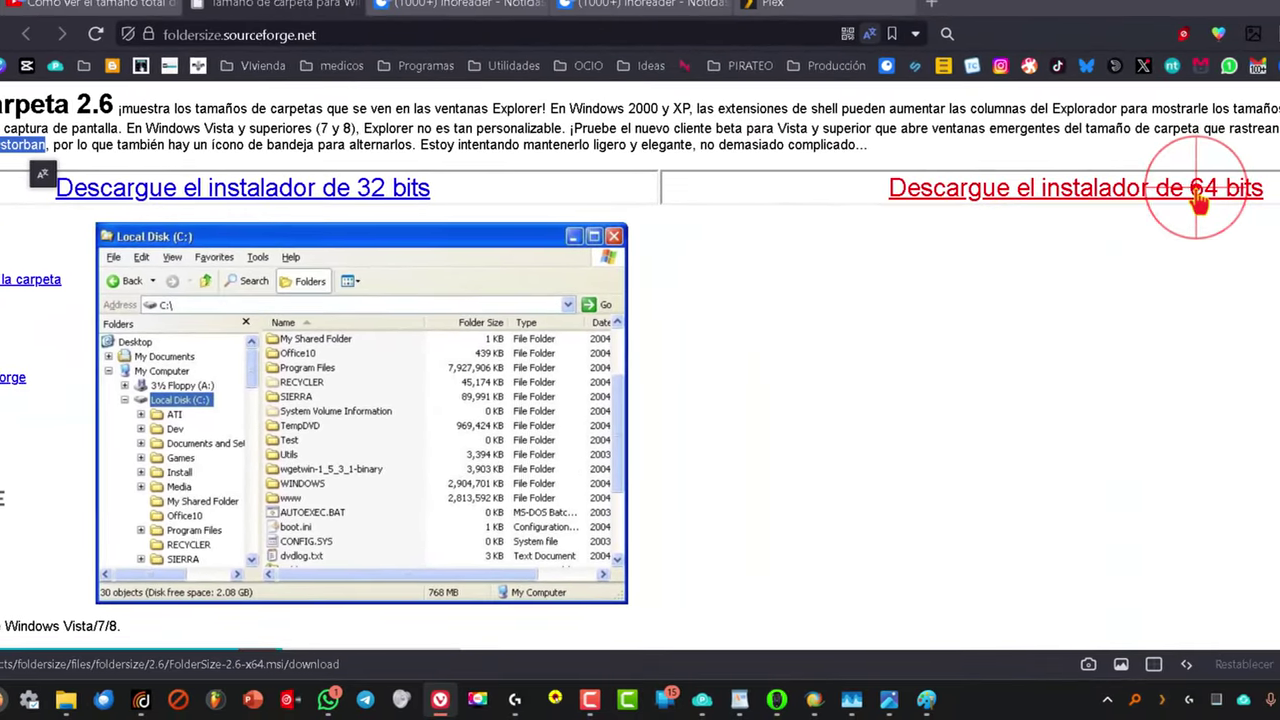
Check the system type in the device specifications of the Windows system settings.
key("super")
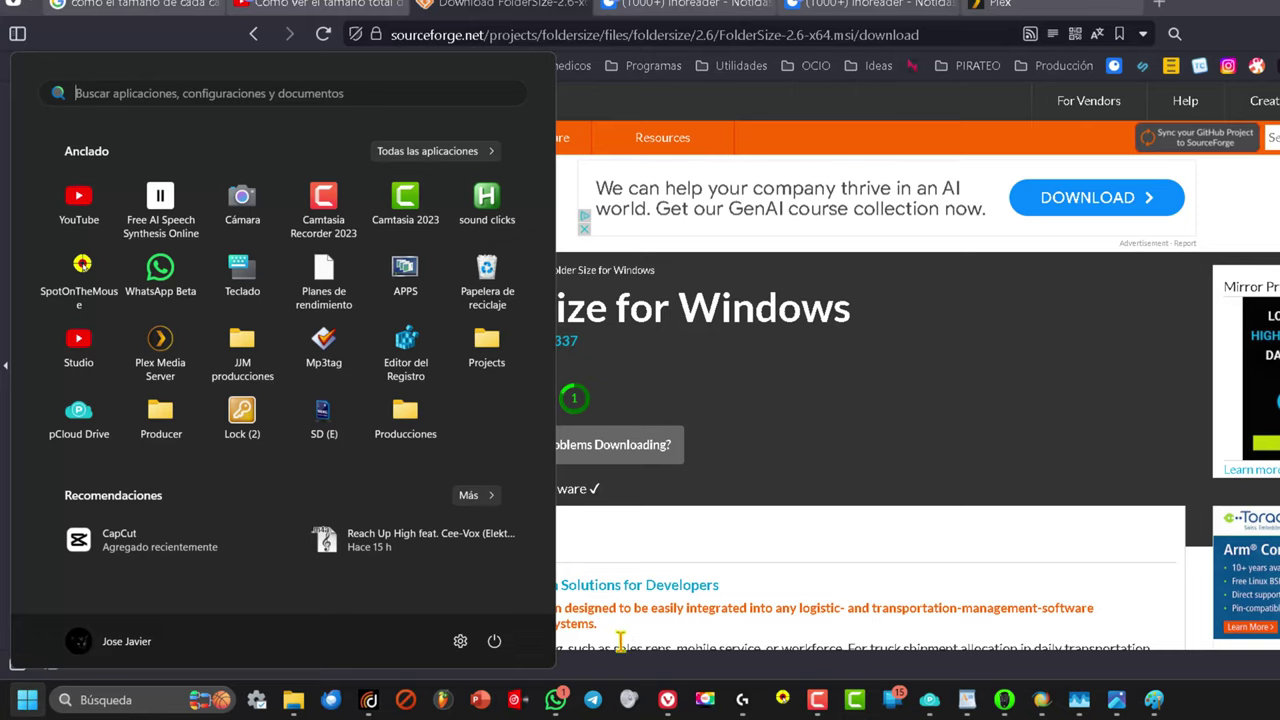
key("super+x")
left_click(60, 515)
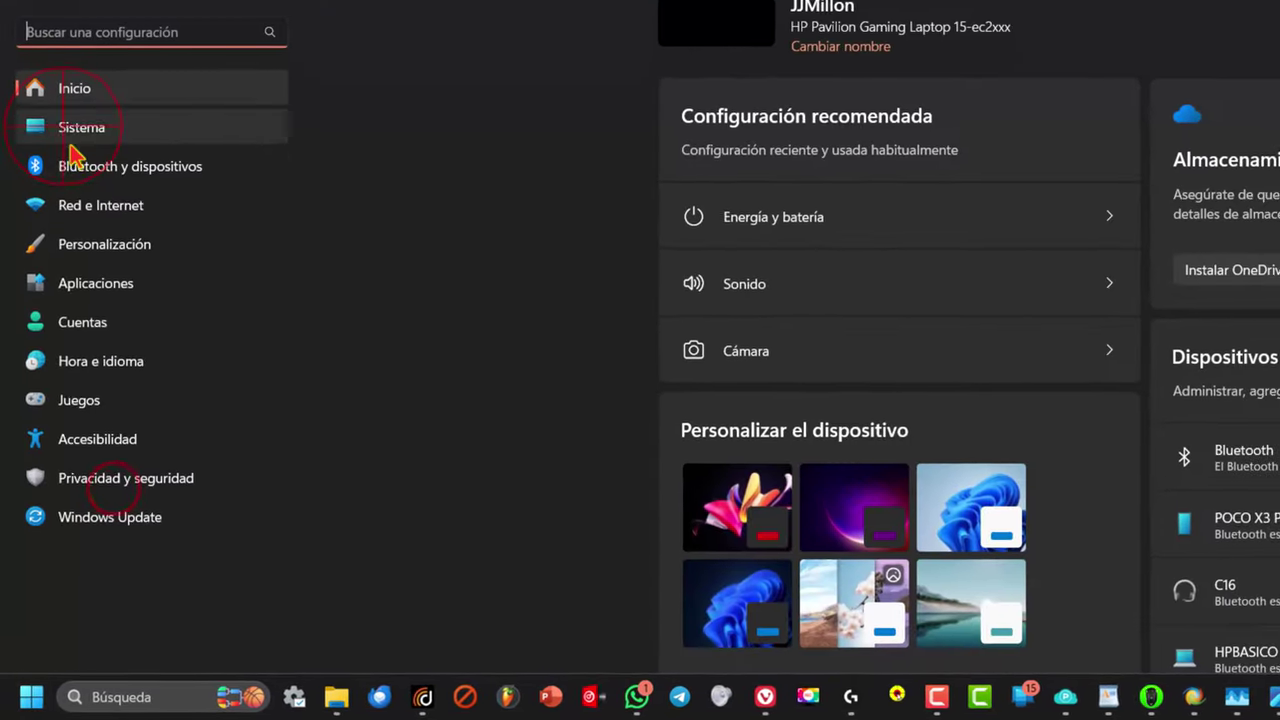
left_click(66, 120)
scroll(812, 630, "down", 8)
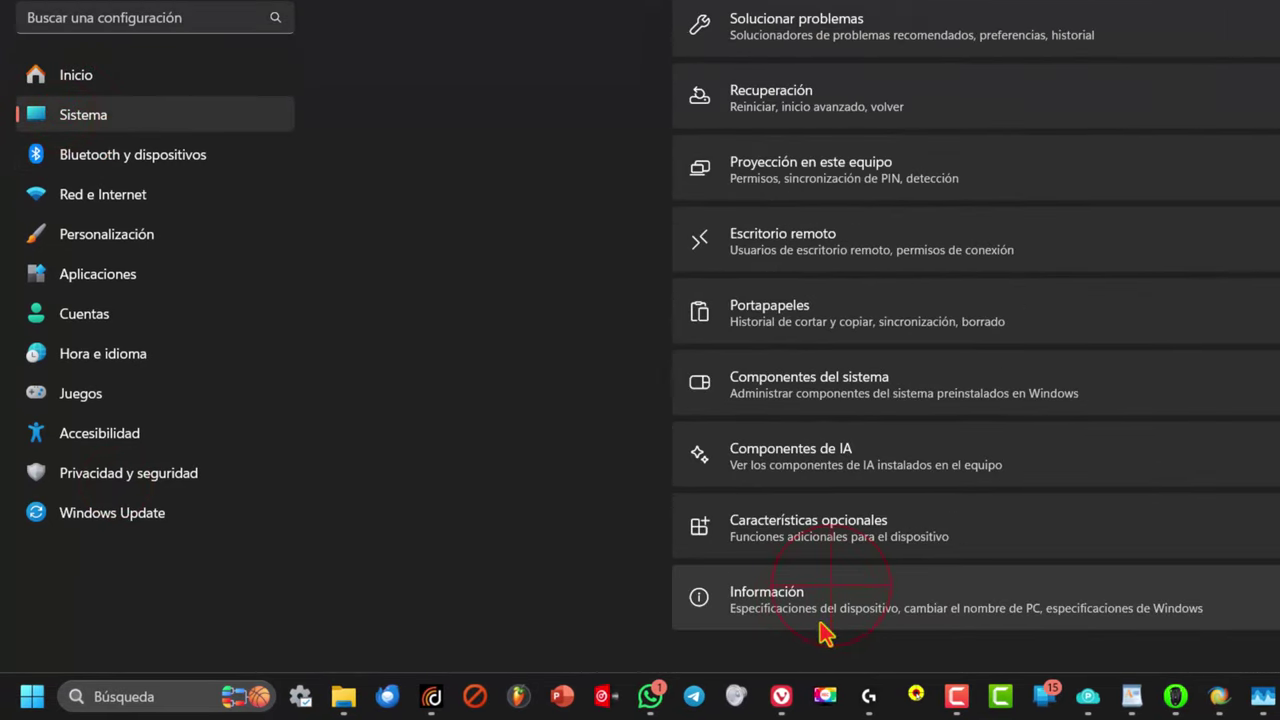
left_click(836, 607)
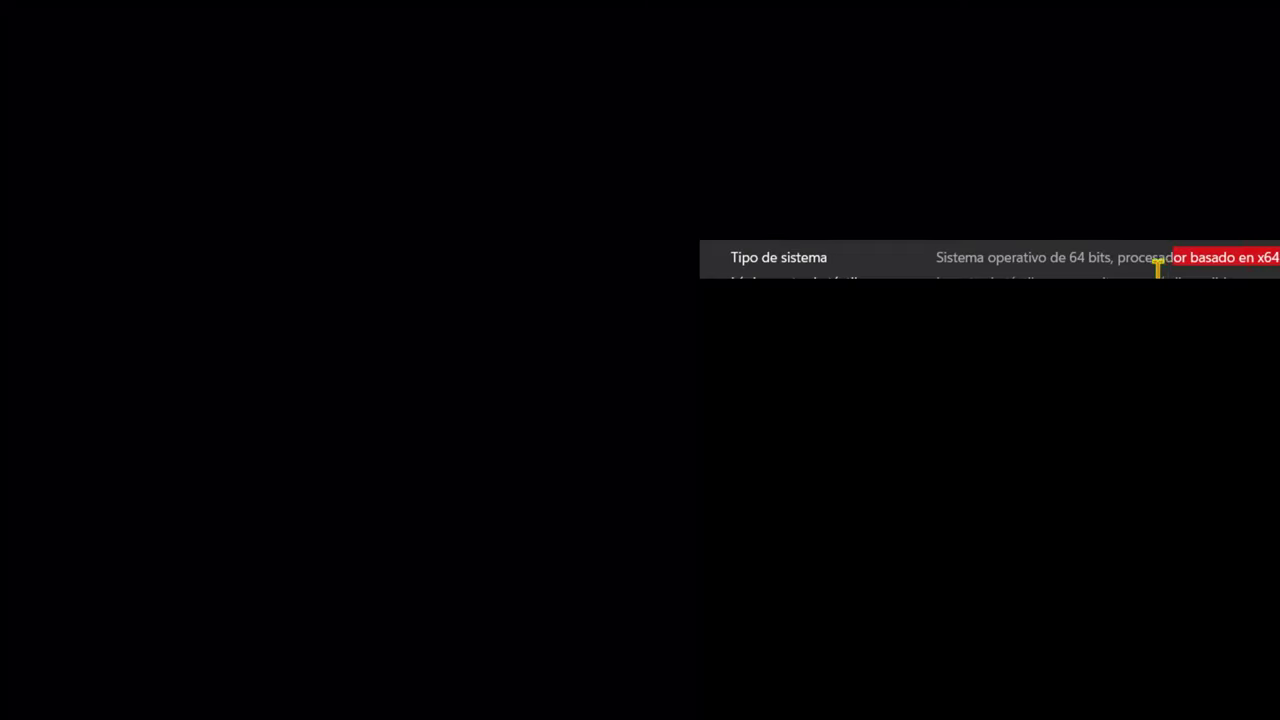
left_click_drag(1158, 266, 938, 266)
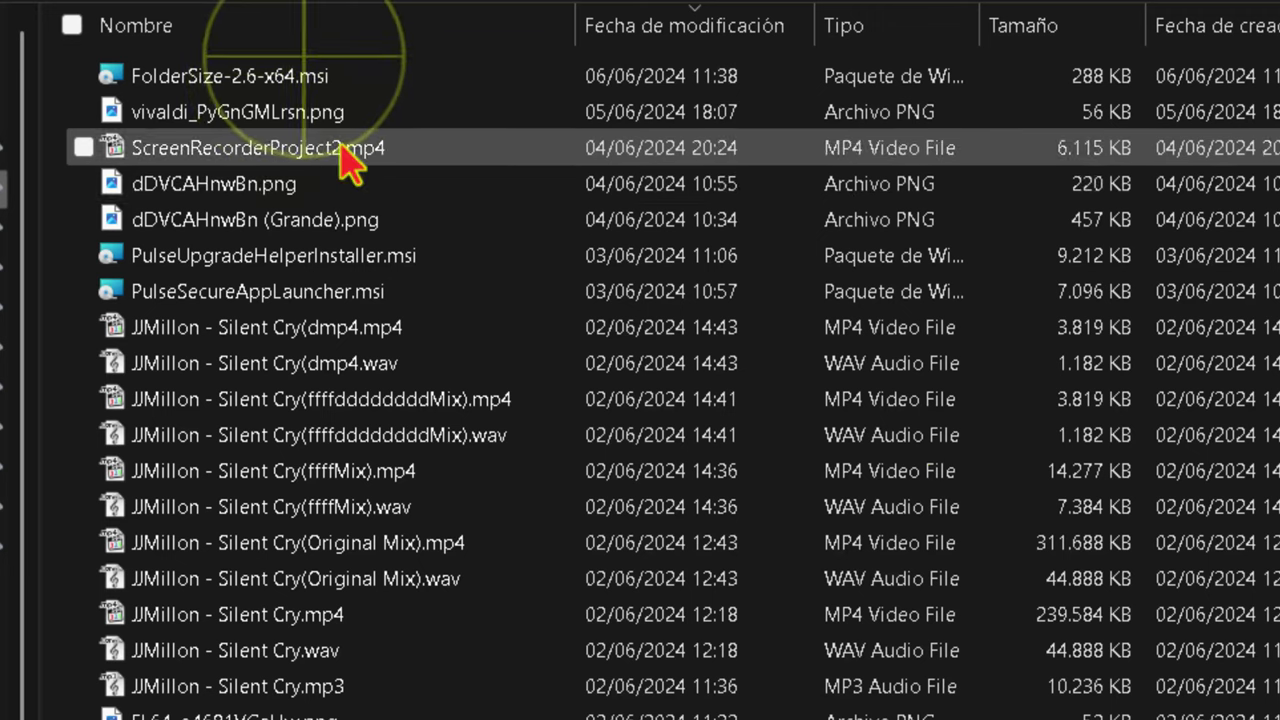
Run the downloaded FolderSize-2.6-x64.msi and complete the setup wizard, keeping the location C:\Program Files\FolderSize\.
left_click(314, 74)
right_click(315, 78)
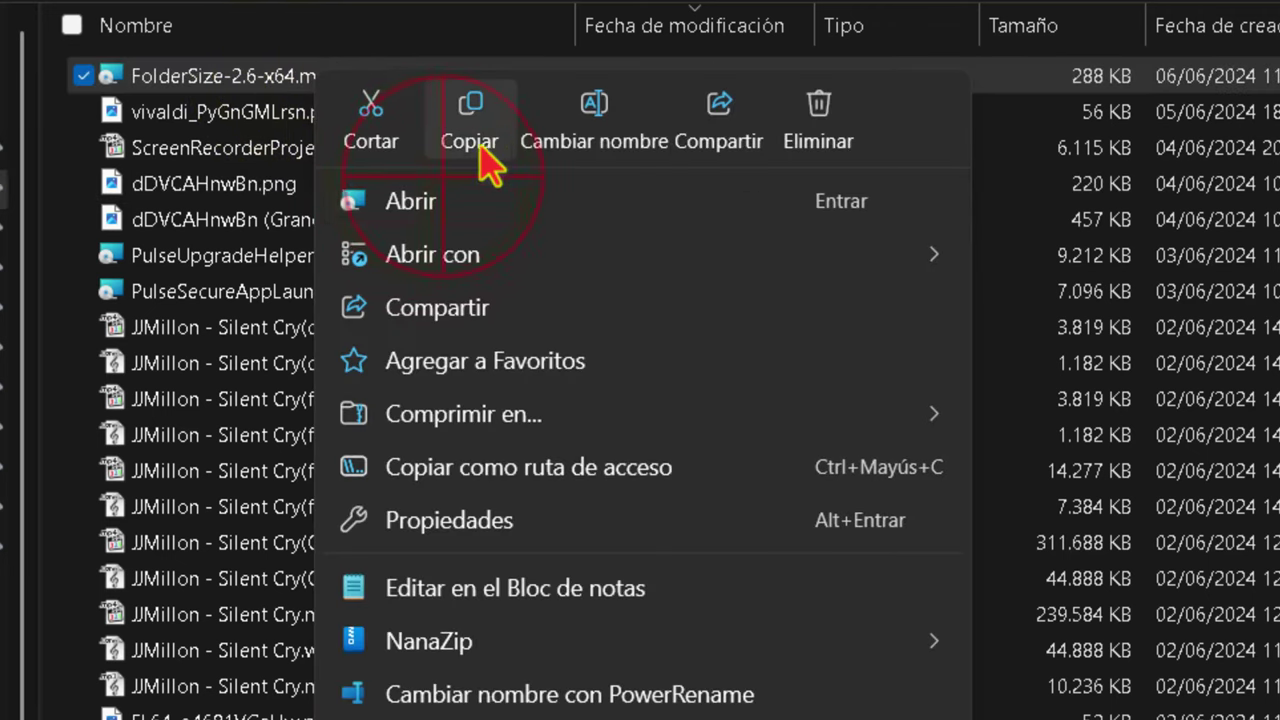
left_click(400, 192)
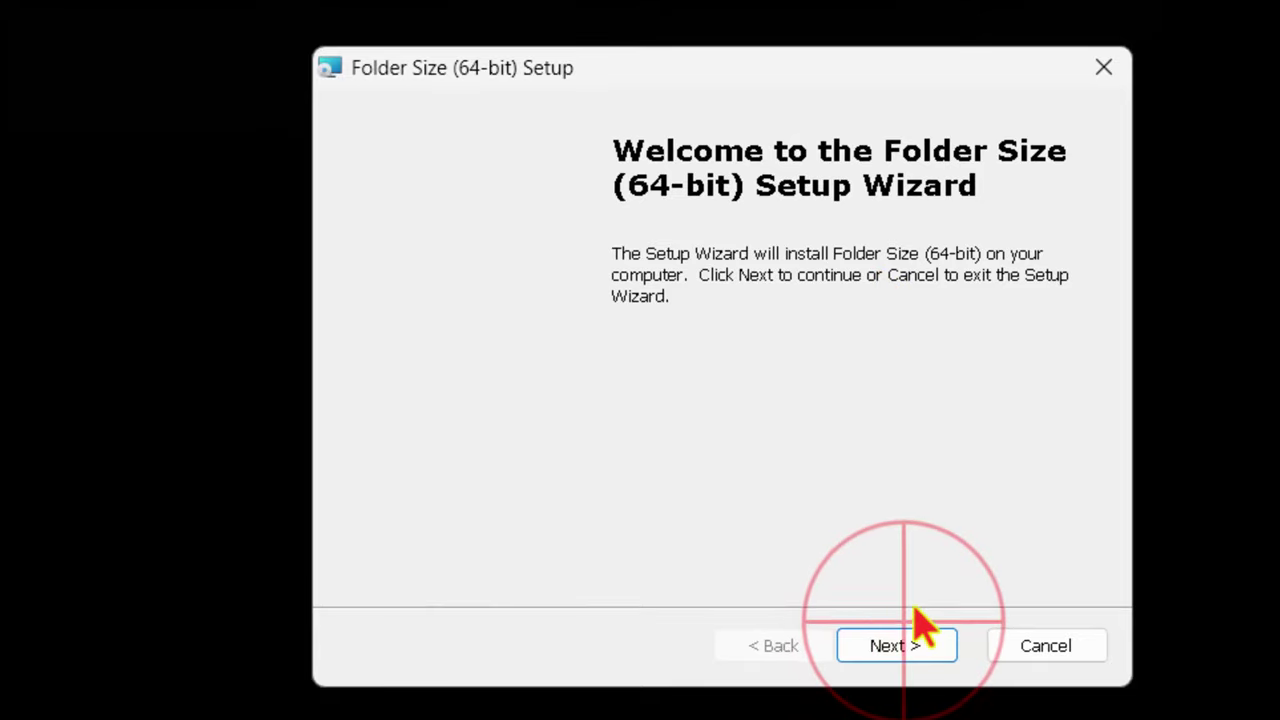
left_click(903, 638)
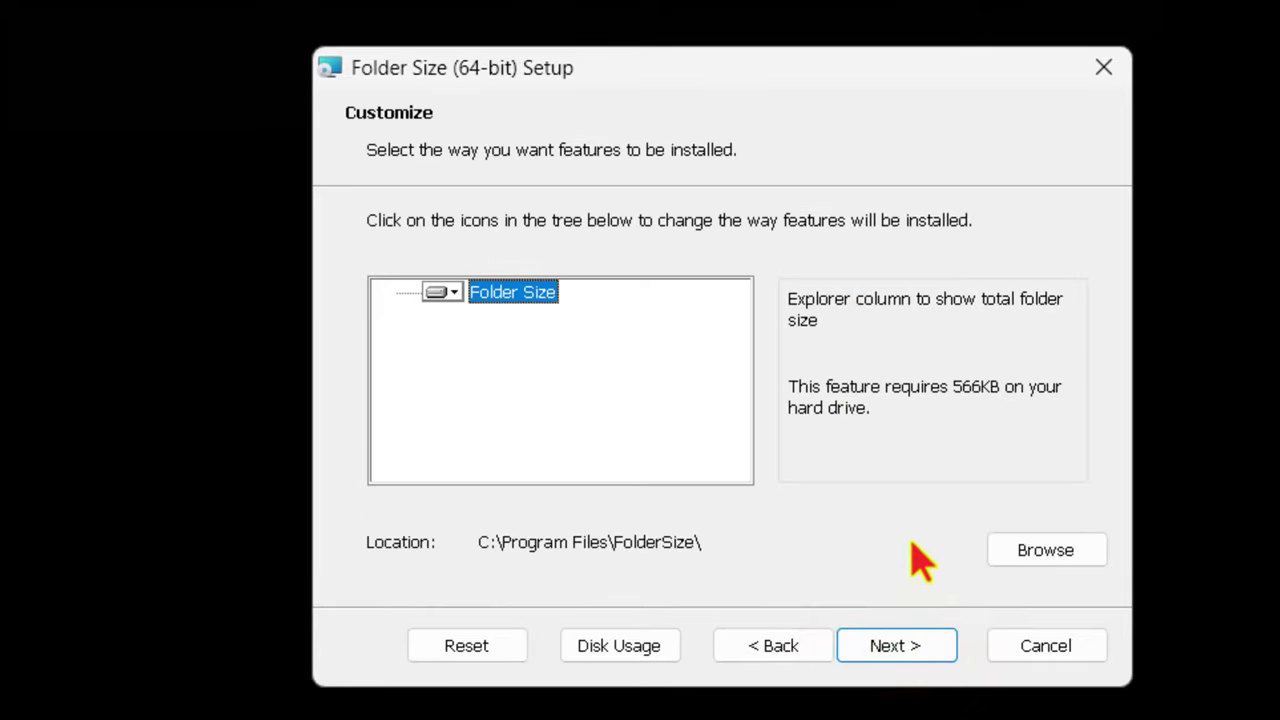
left_click(920, 645)
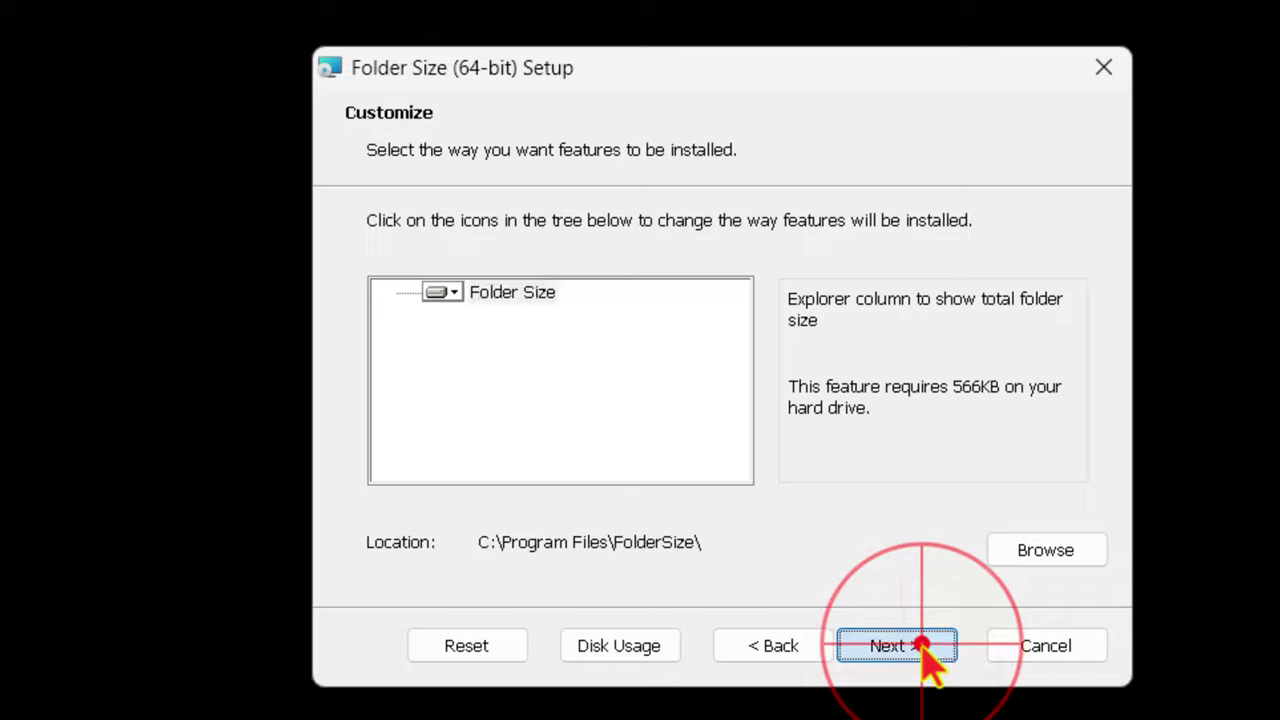
left_click(918, 645)
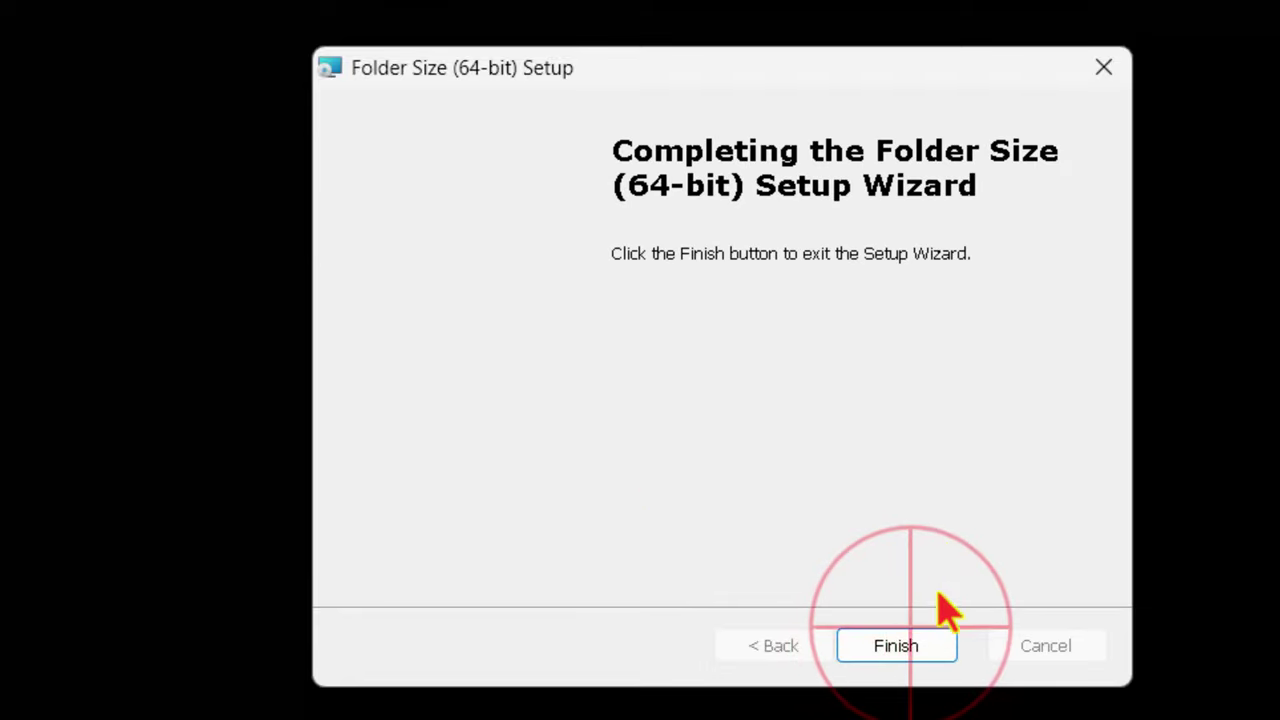
left_click(910, 645)
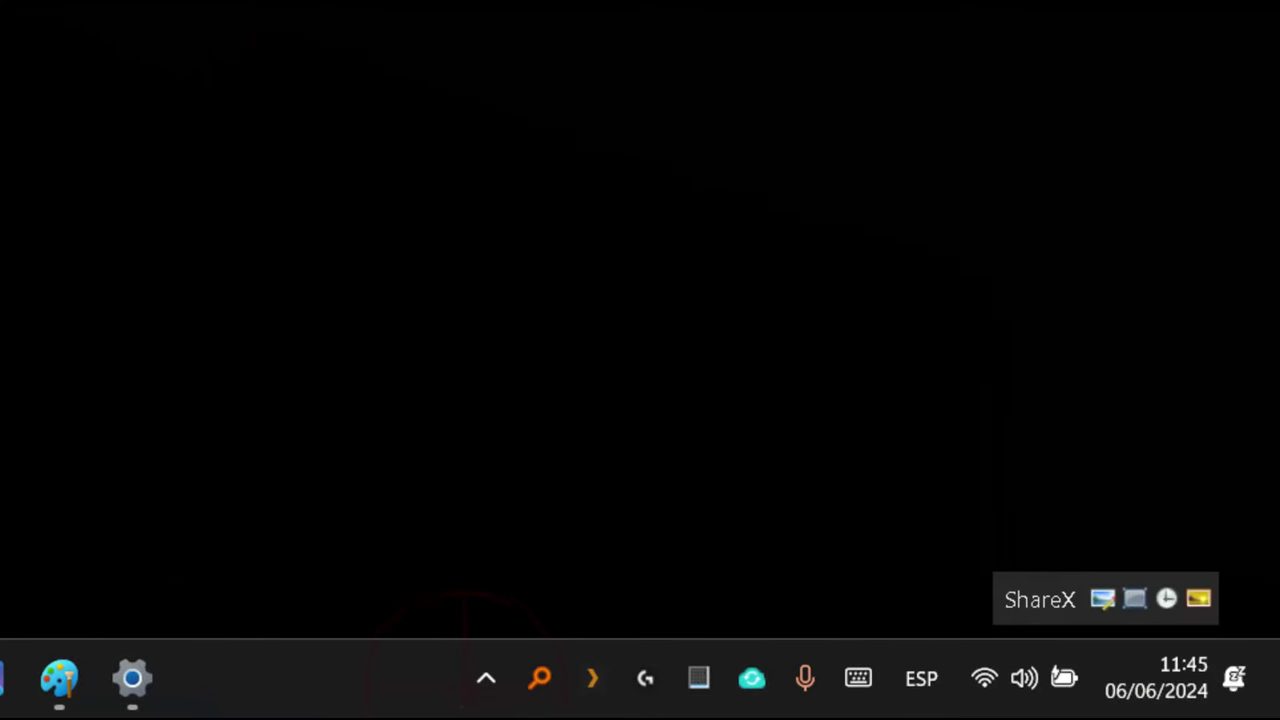
Turn off Start on Windows startup for Folder Size among the hidden system tray programs.
left_click(486, 679)
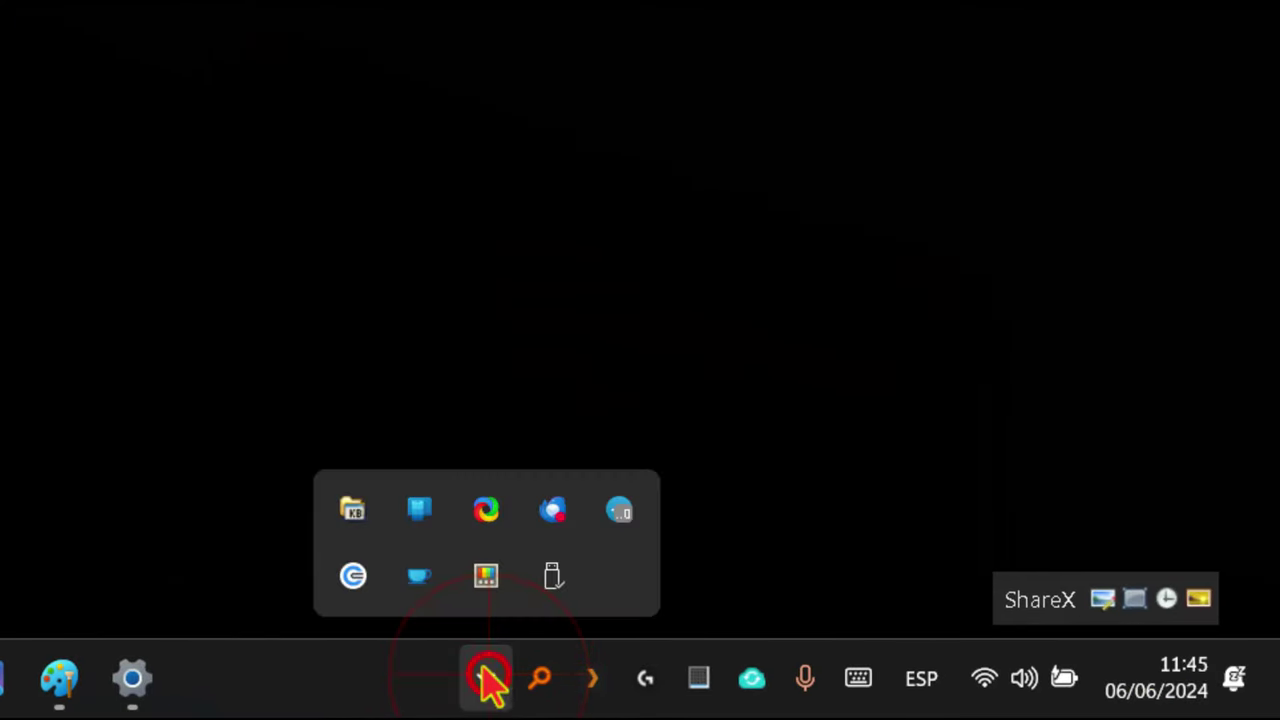
right_click(352, 512)
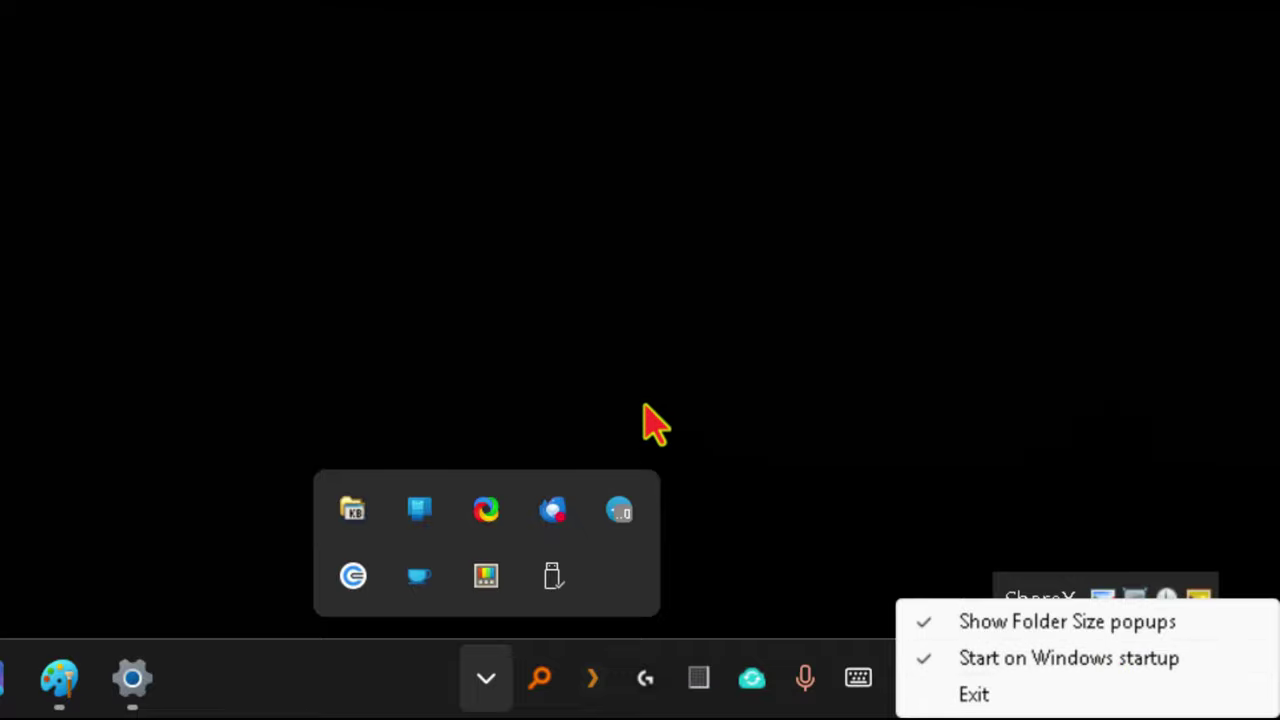
left_click(932, 658)
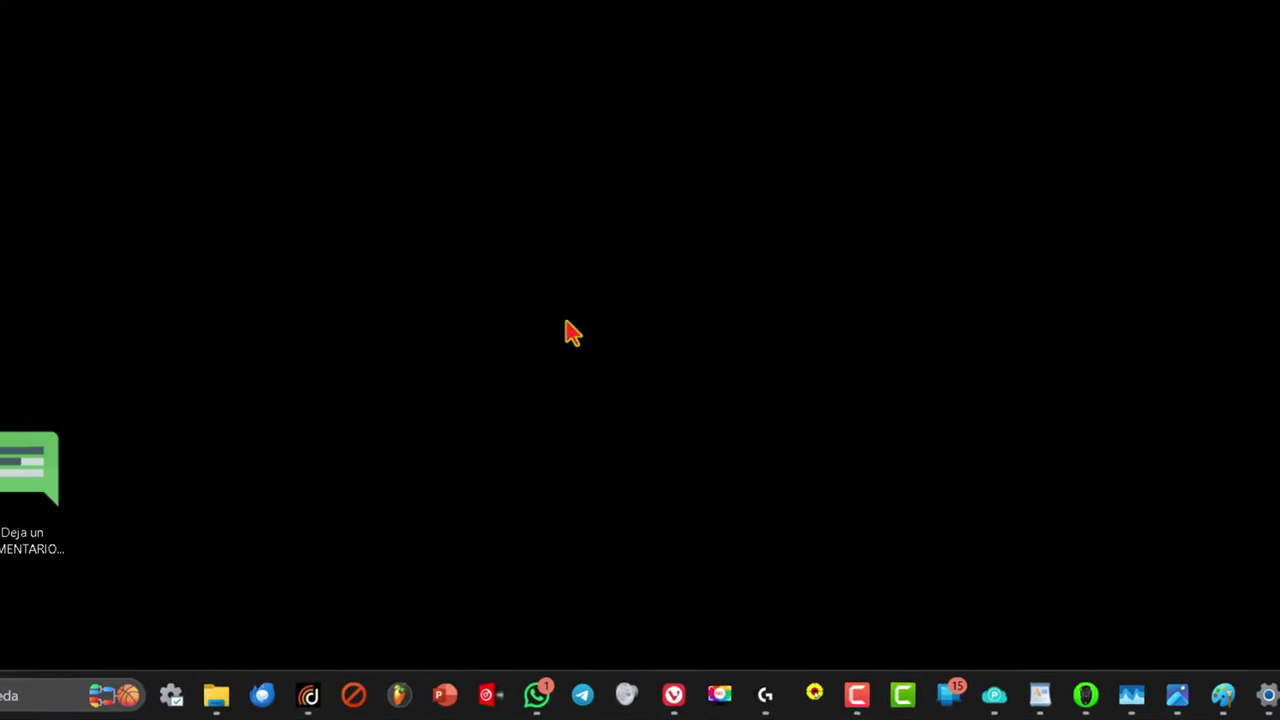
Search Windows for "folder" to look for the Folder Size application, and close the search.
left_click(14, 695)
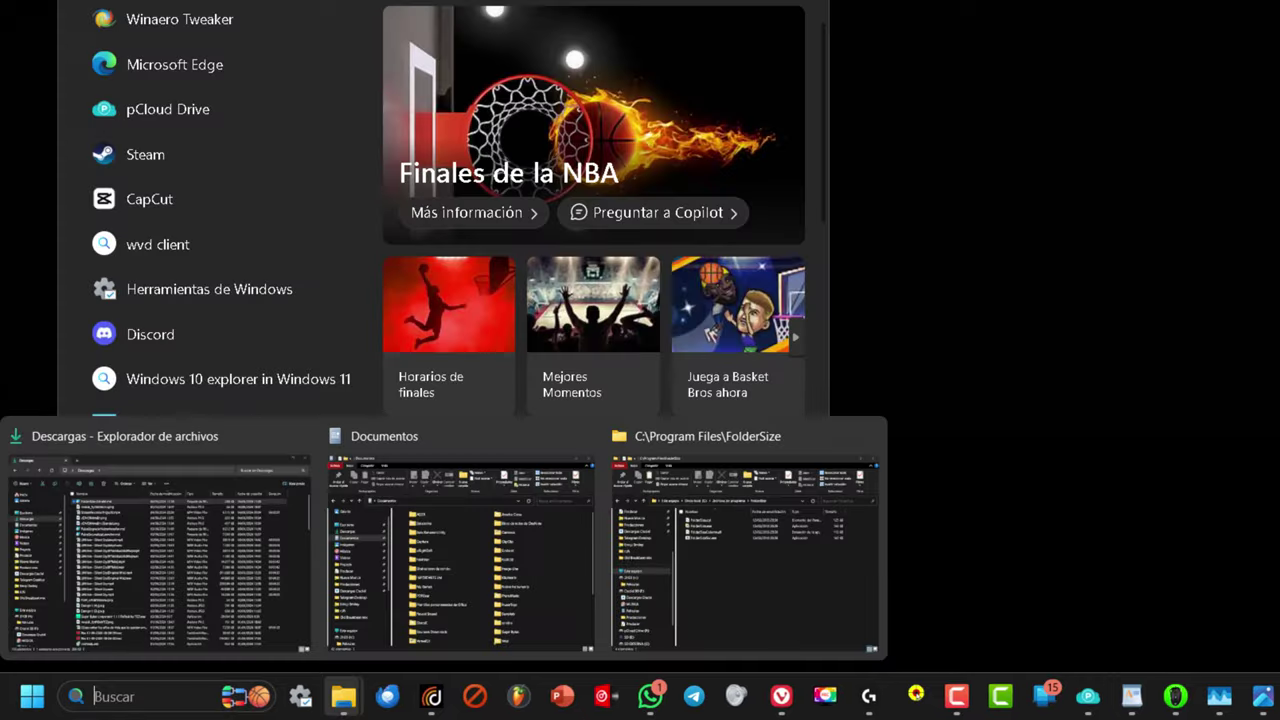
type("forl")
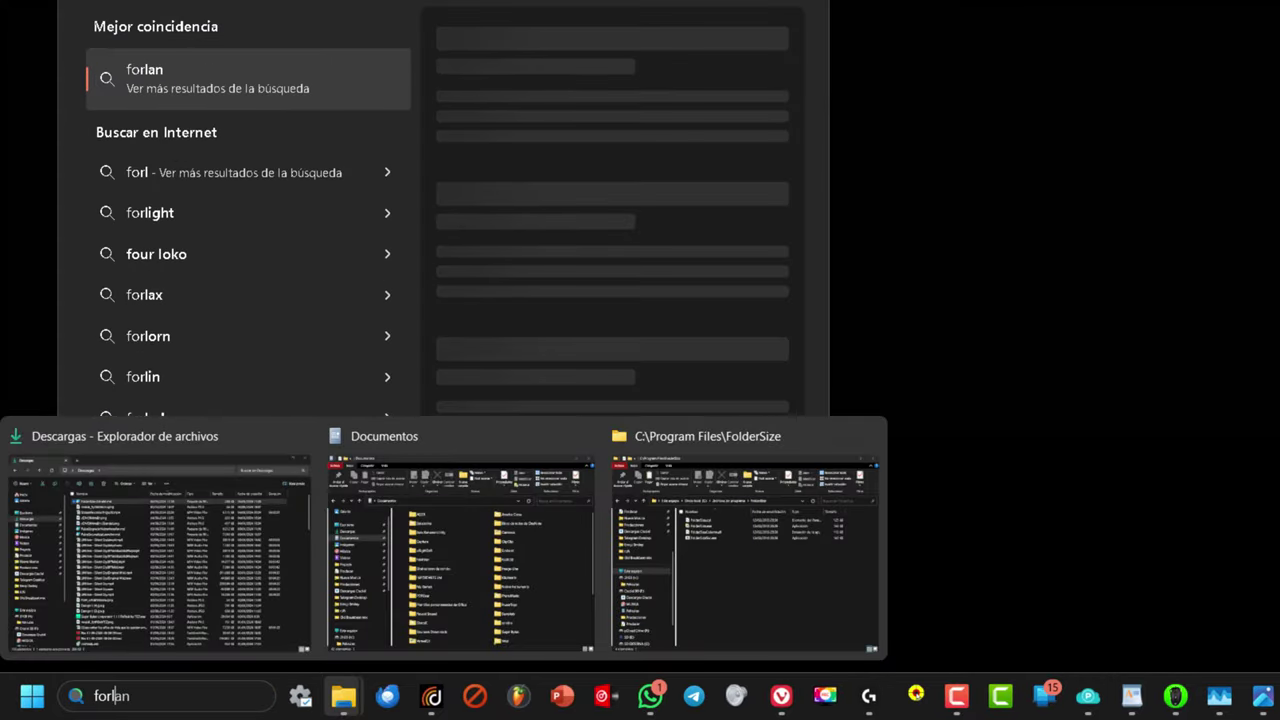
key("BackSpace")
key("BackSpace")
type("lder")
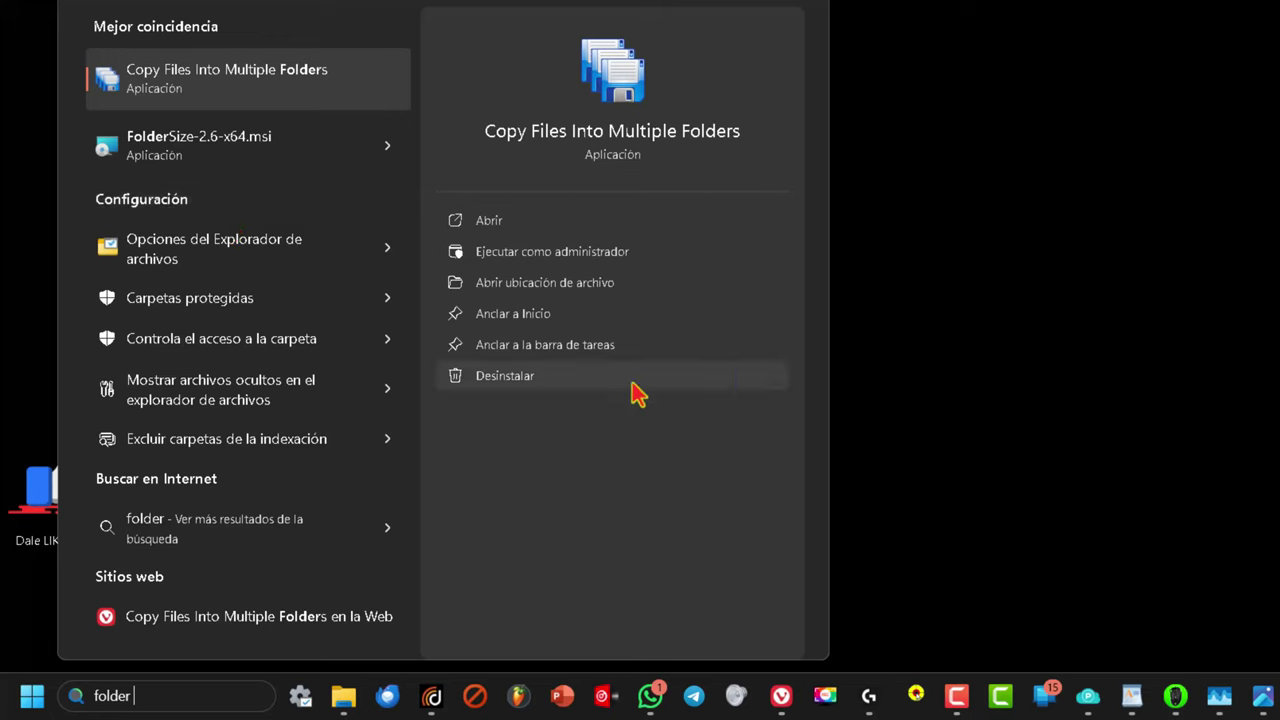
left_click(1118, 187)
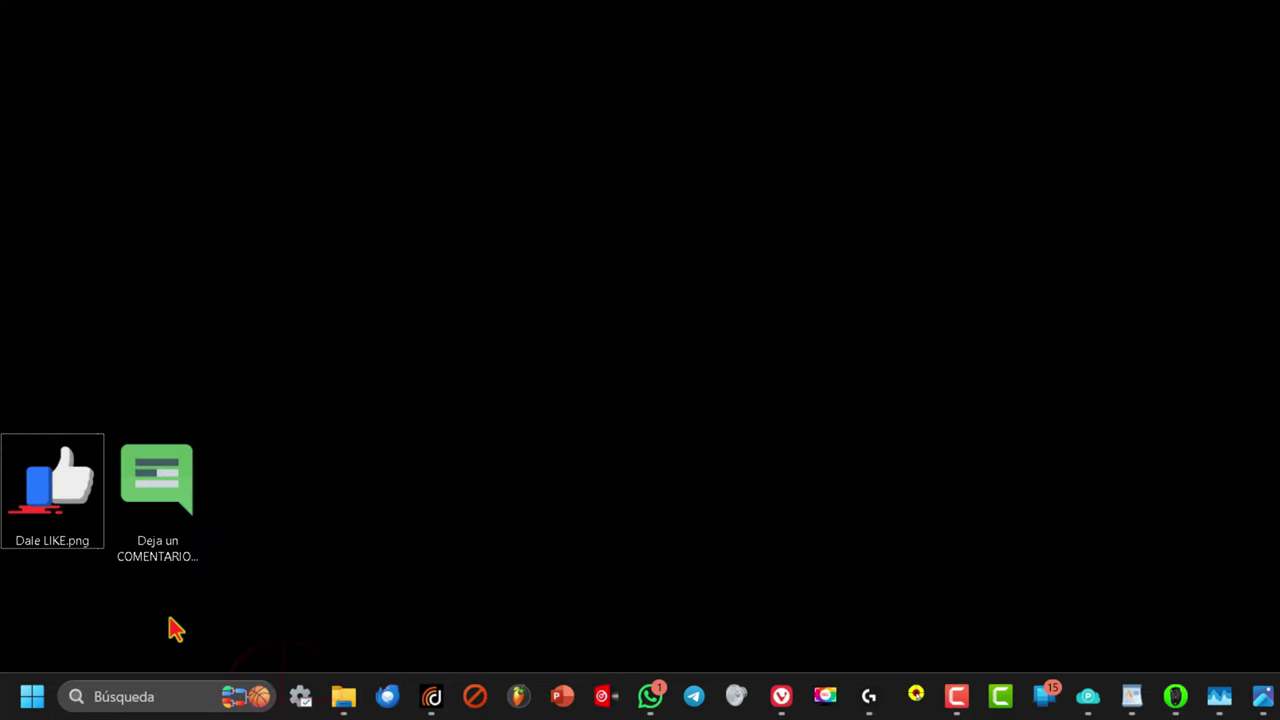
Open the FolderSize folder inside Archivos de programa on Disco local (C:) in File Explorer.
left_click(345, 697)
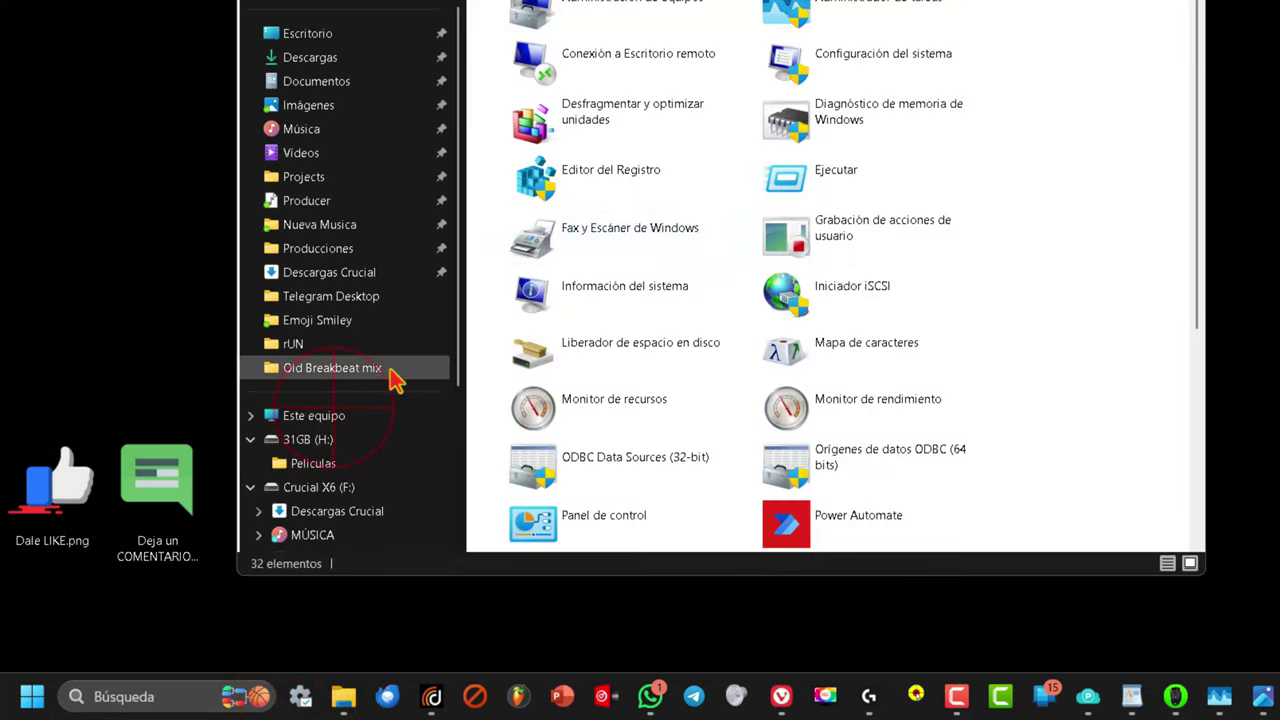
left_click(306, 415)
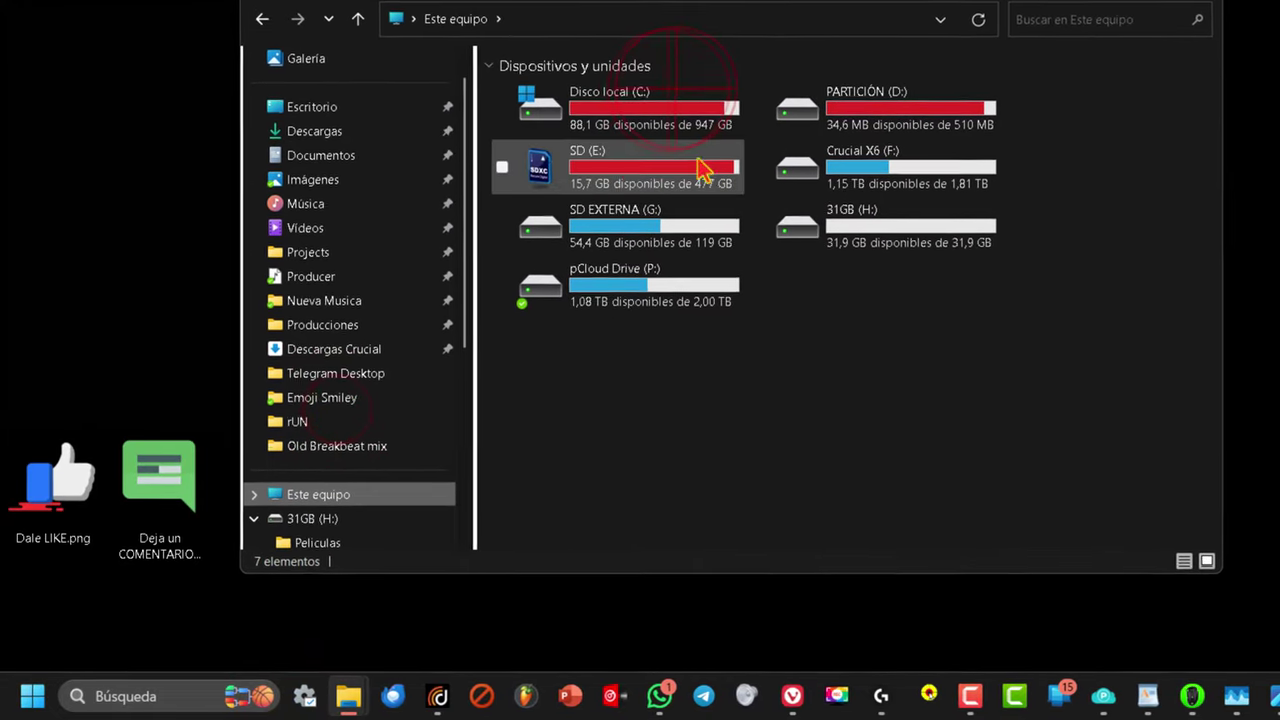
left_click(672, 115)
double_click(697, 96)
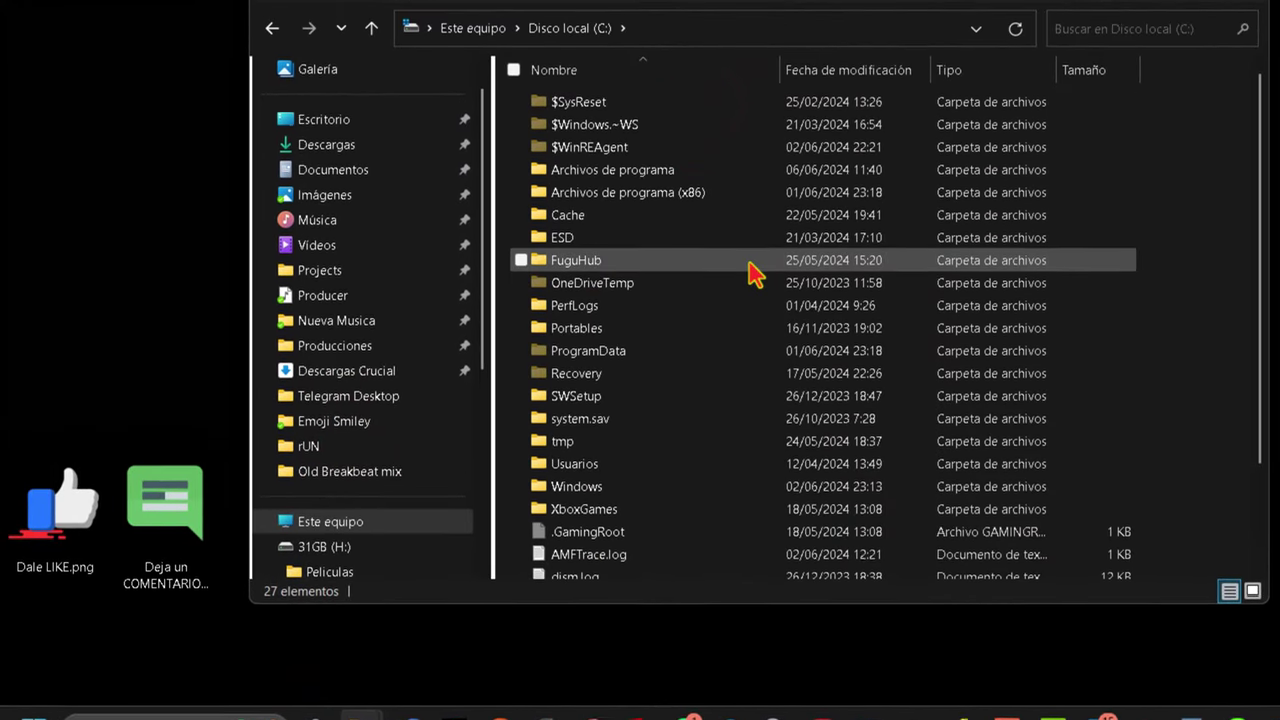
double_click(668, 228)
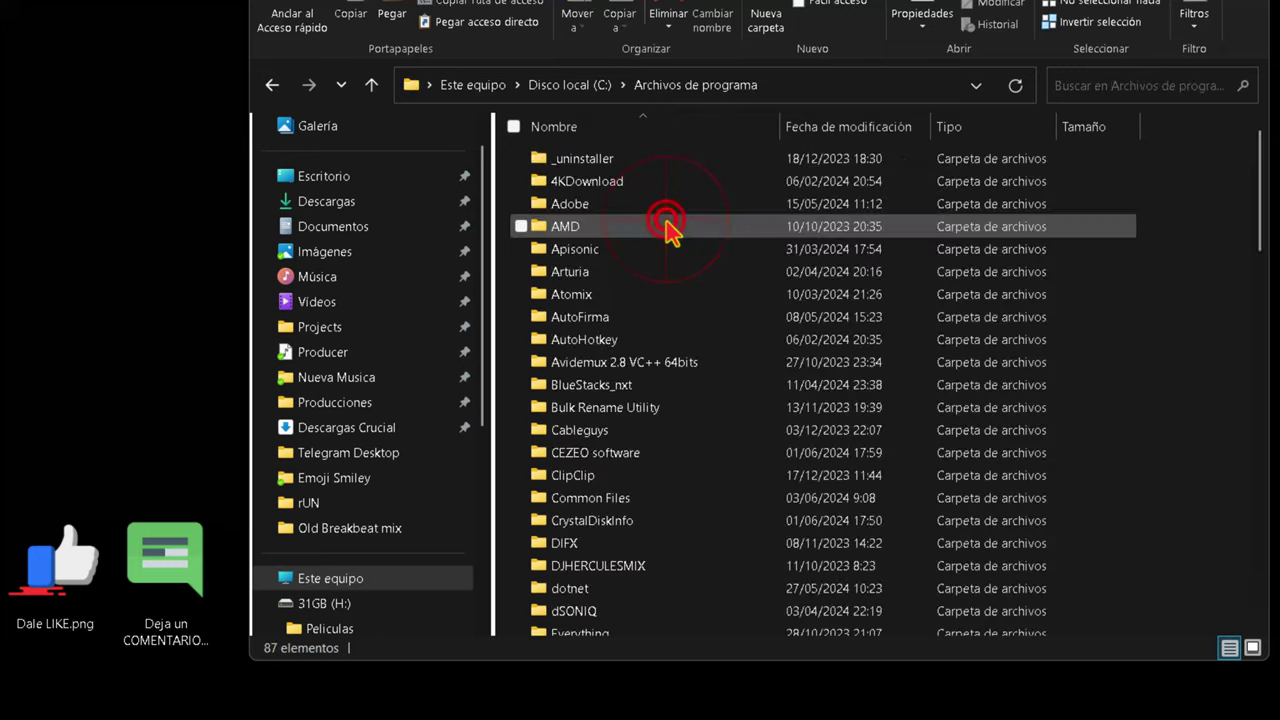
scroll(655, 290, "down", 7)
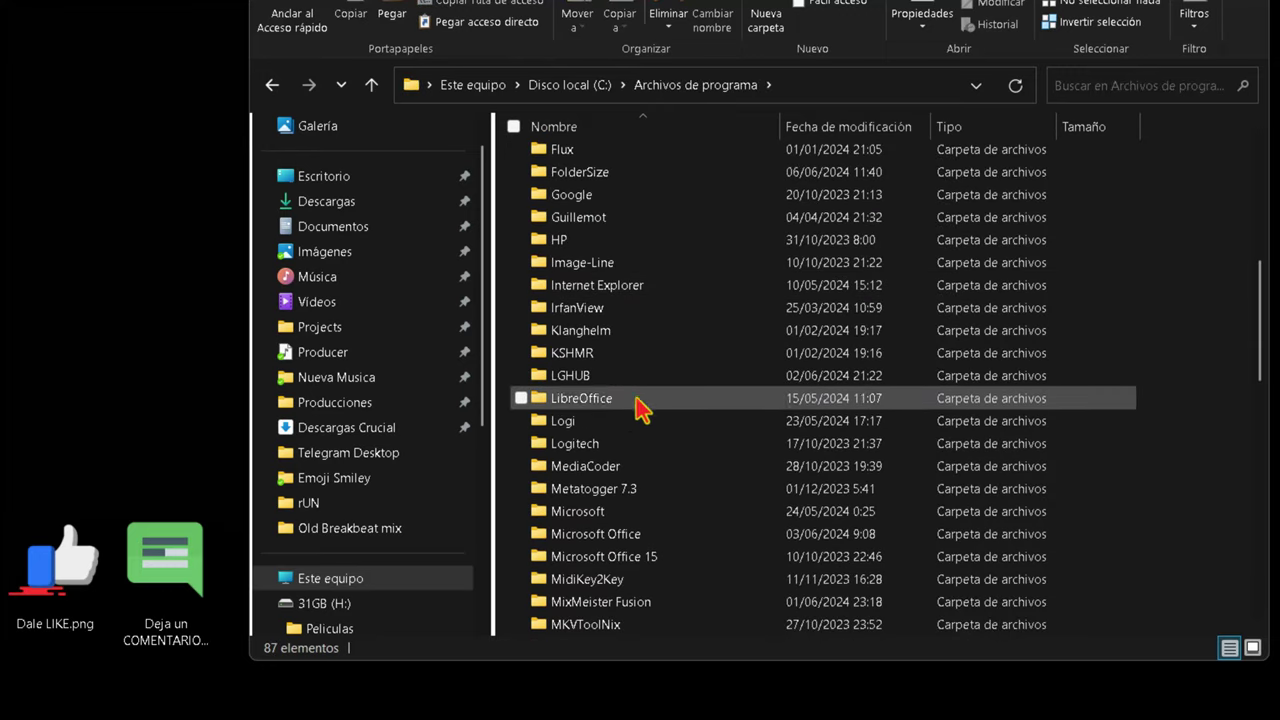
scroll(640, 408, "up", 2)
left_click(580, 287)
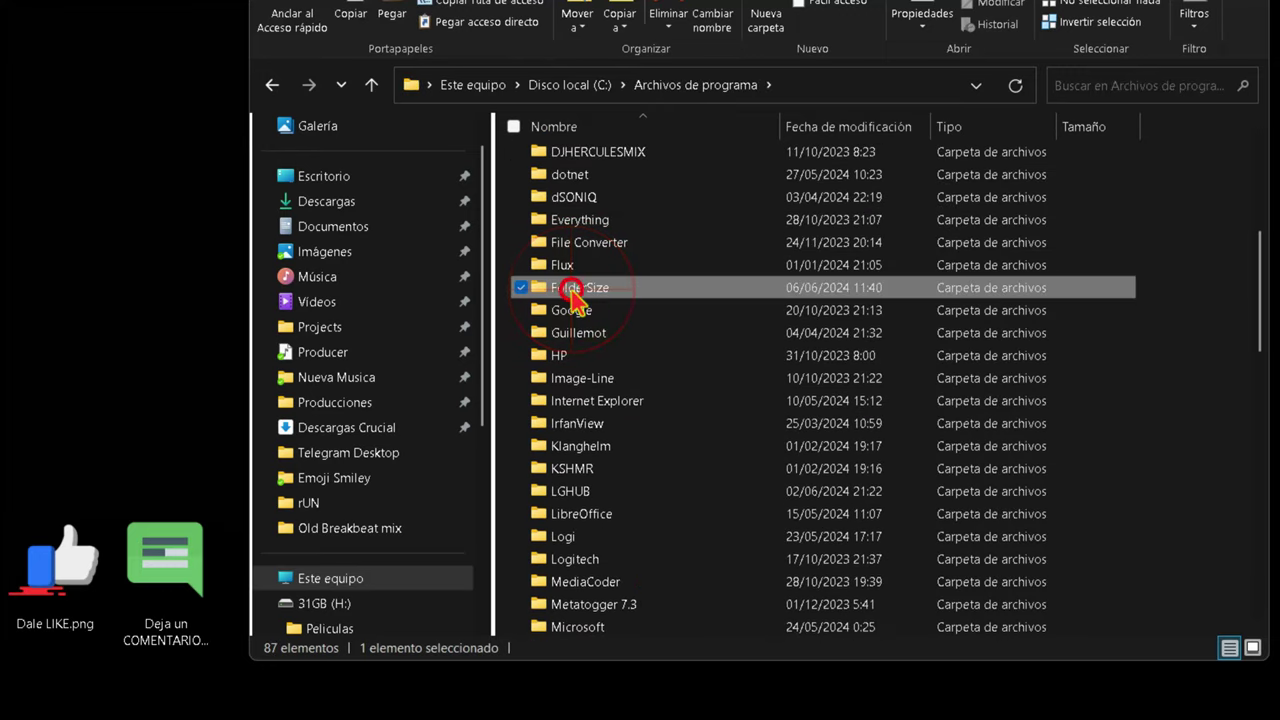
double_click(582, 292)
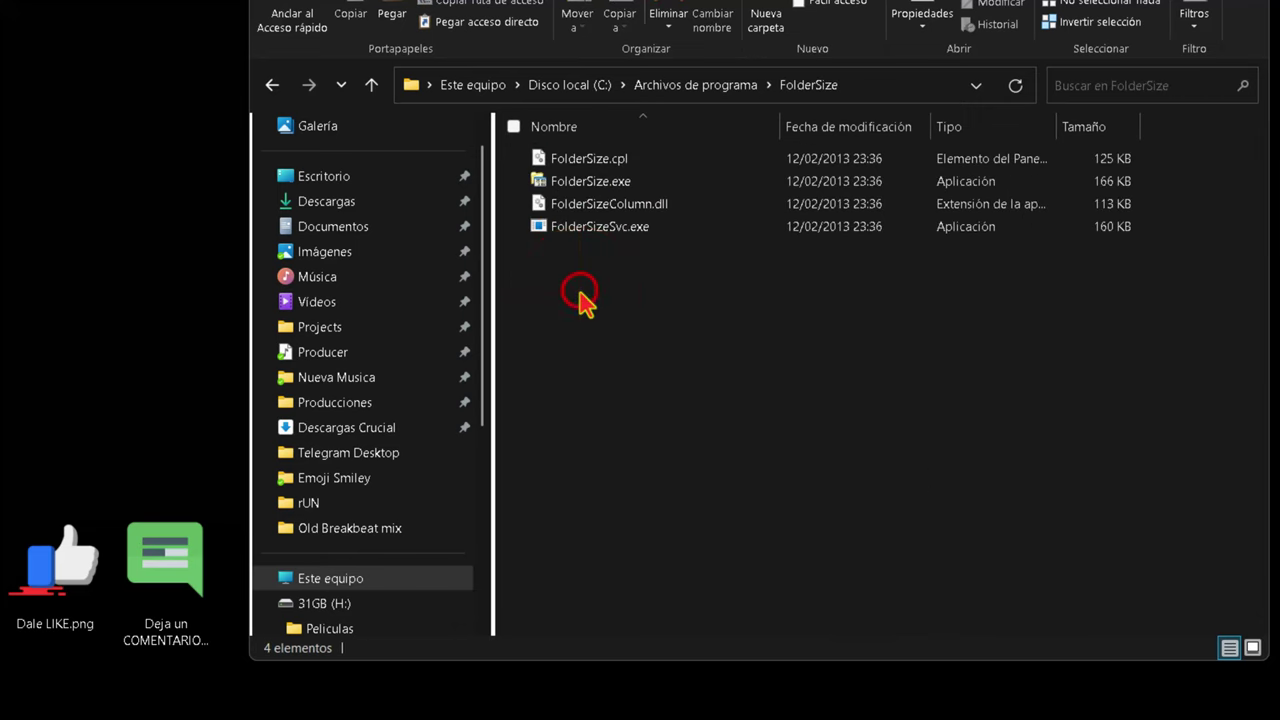
Create a shortcut to FolderSize.exe and agree to place it on the desktop.
right_click(605, 184)
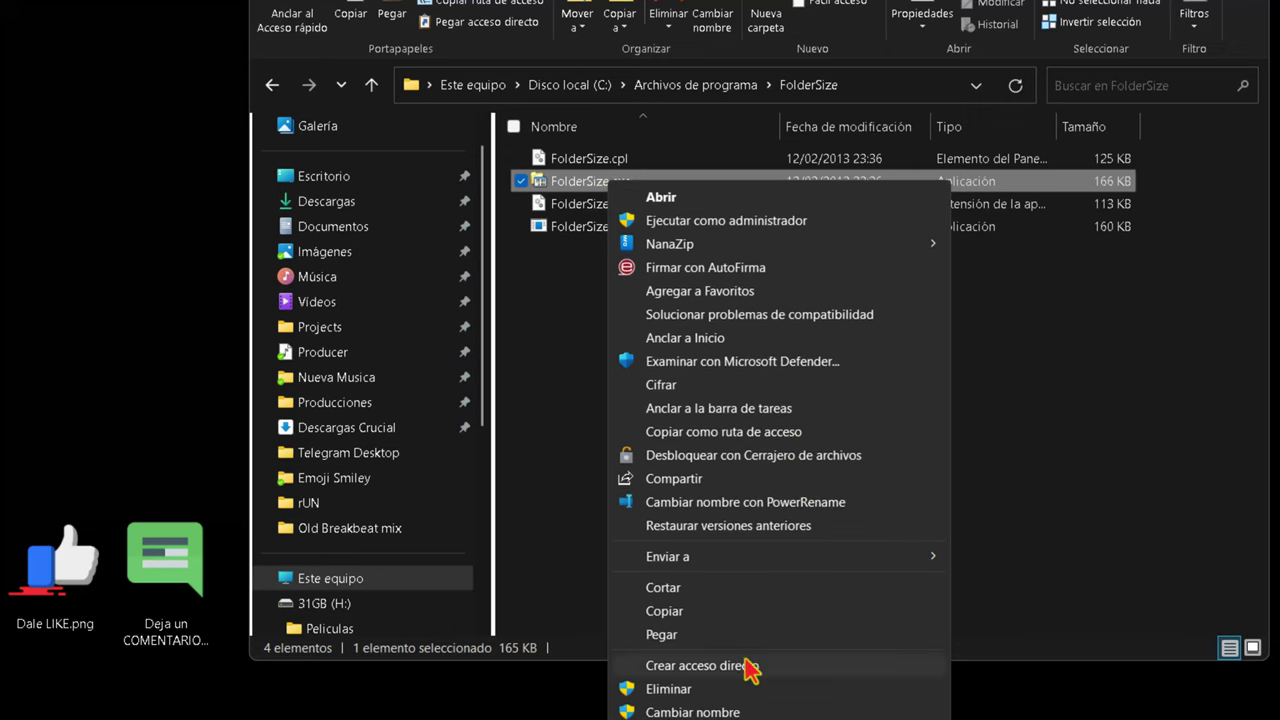
mouse_move(752, 560)
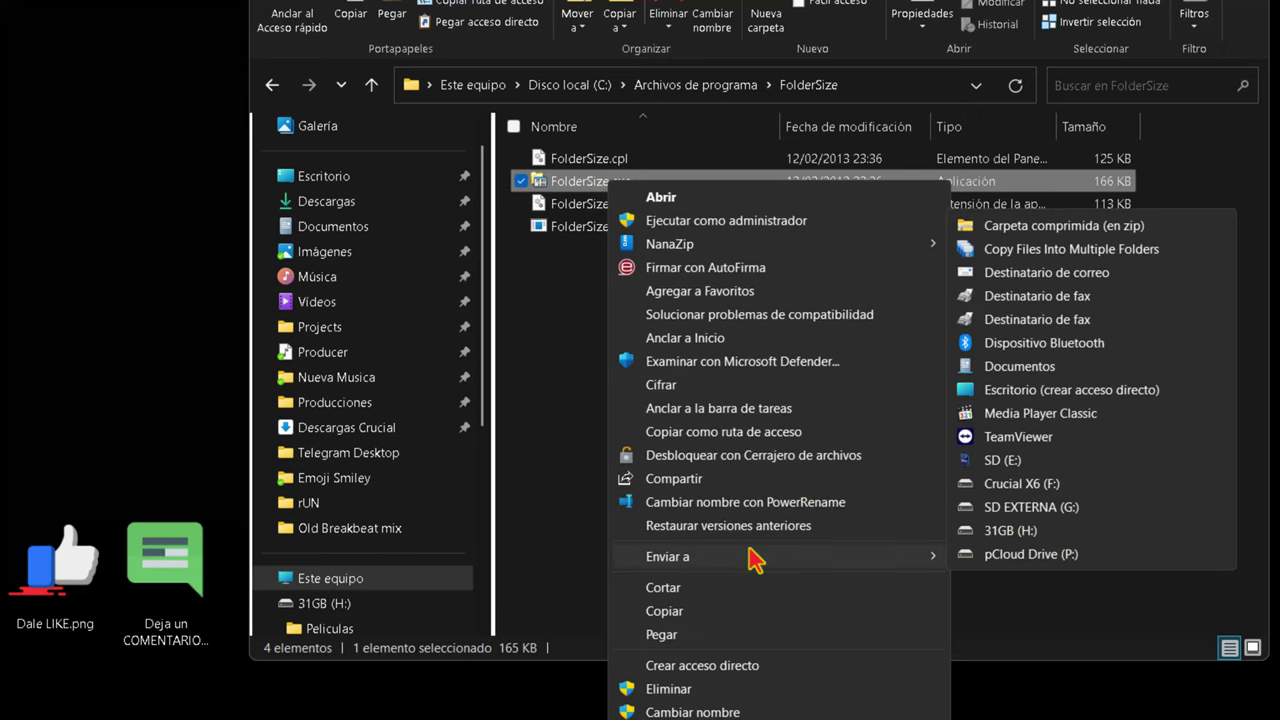
left_click(722, 666)
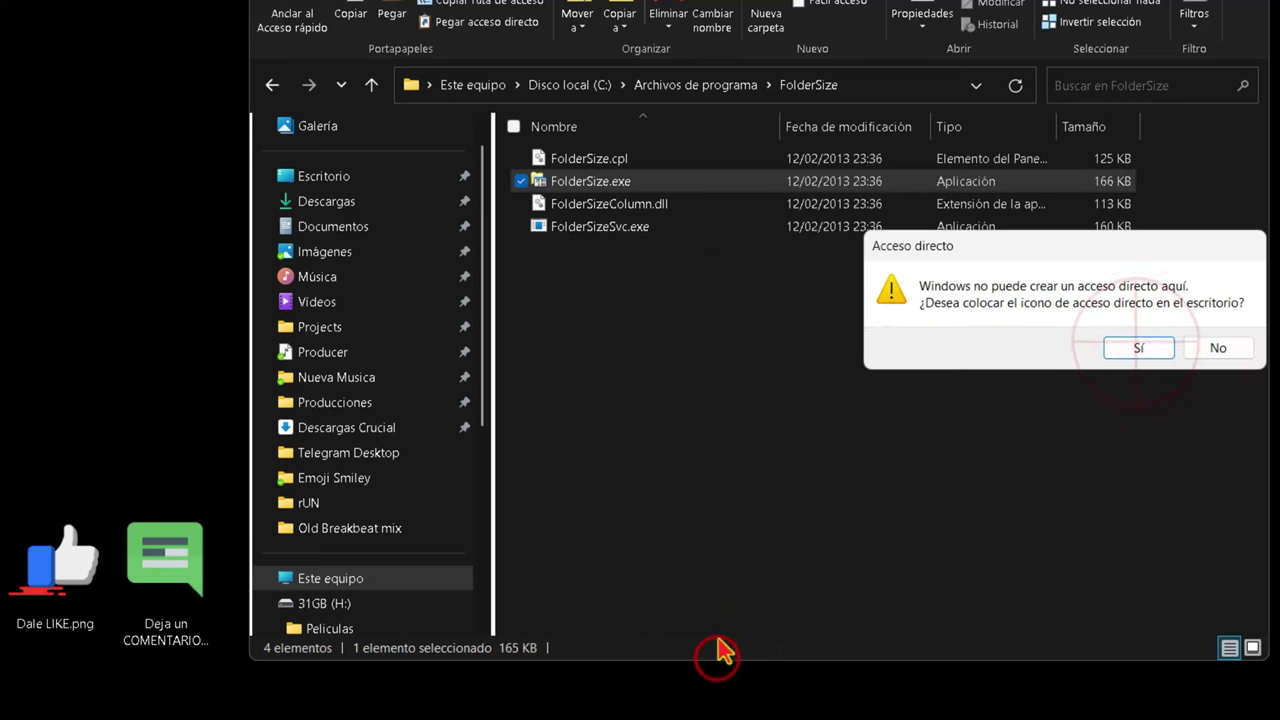
left_click(1140, 348)
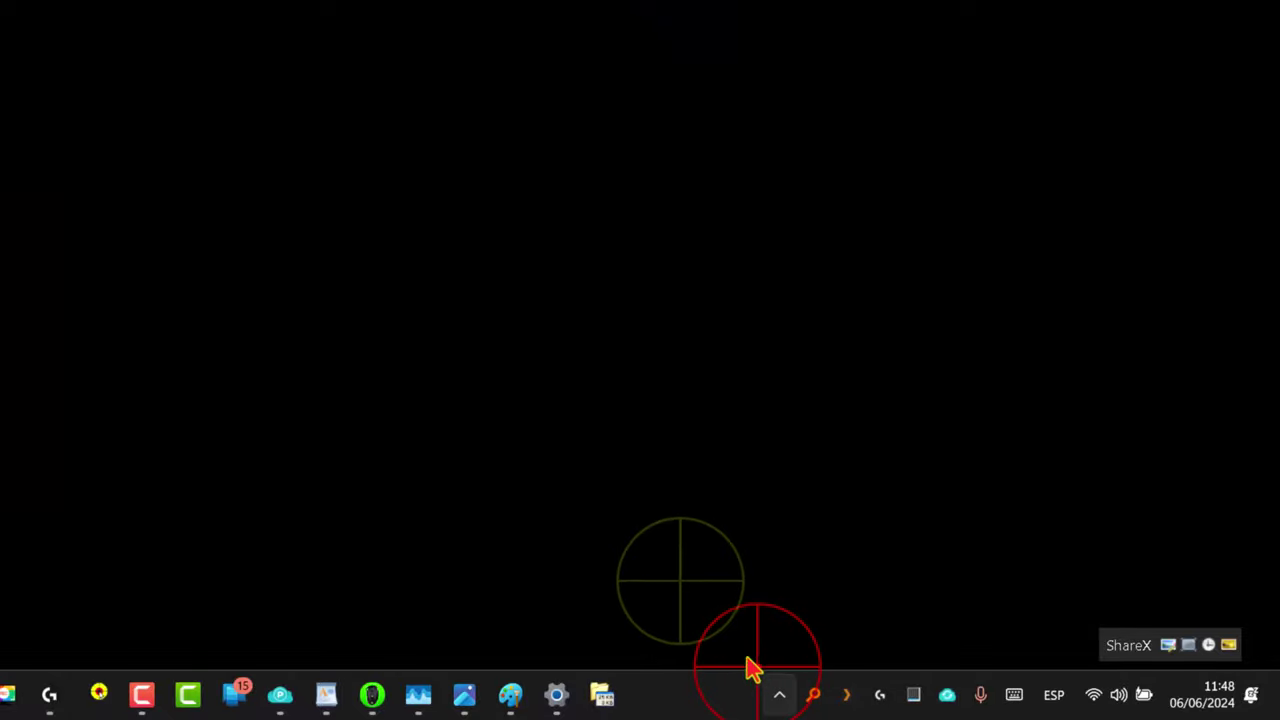
Exit the running Folder Size from the system tray and start it again from its taskbar shortcut.
left_click(779, 694)
right_click(695, 588)
left_click(1105, 708)
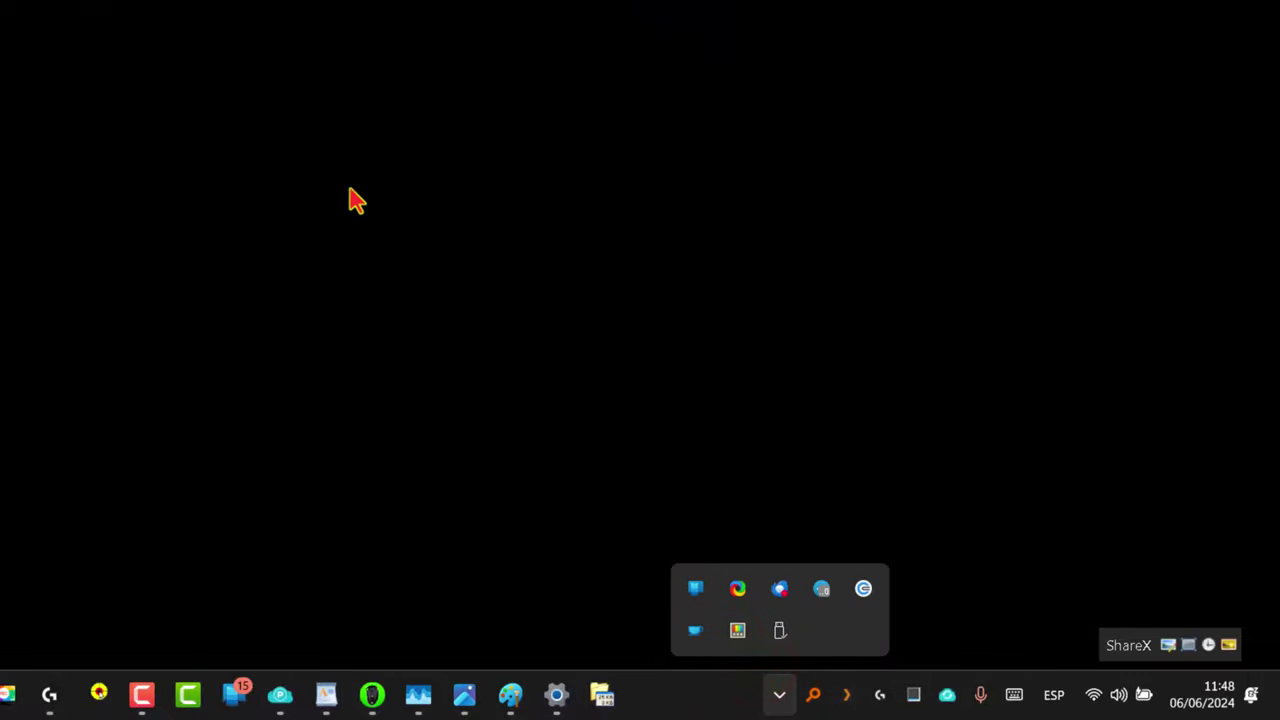
left_click(612, 698)
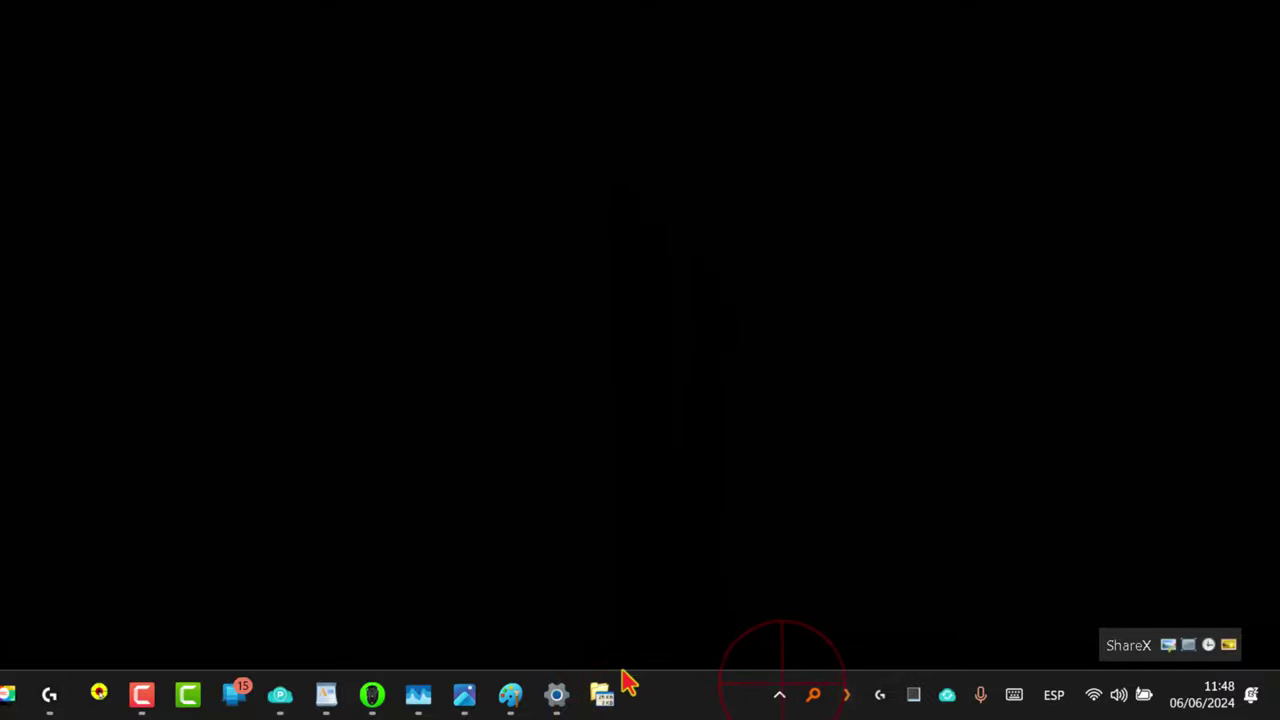
View the options offered by the Folder Size icon in the system tray, and dismiss them without changing anything.
left_click(779, 694)
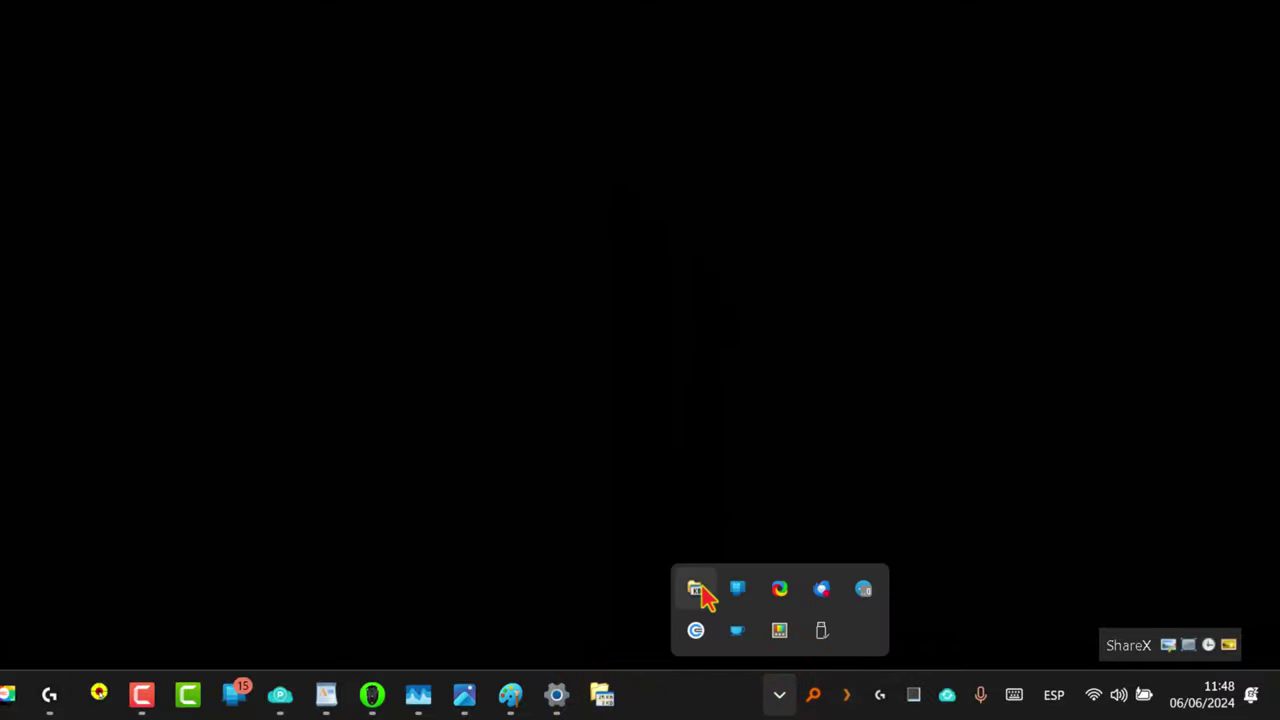
right_click(697, 588)
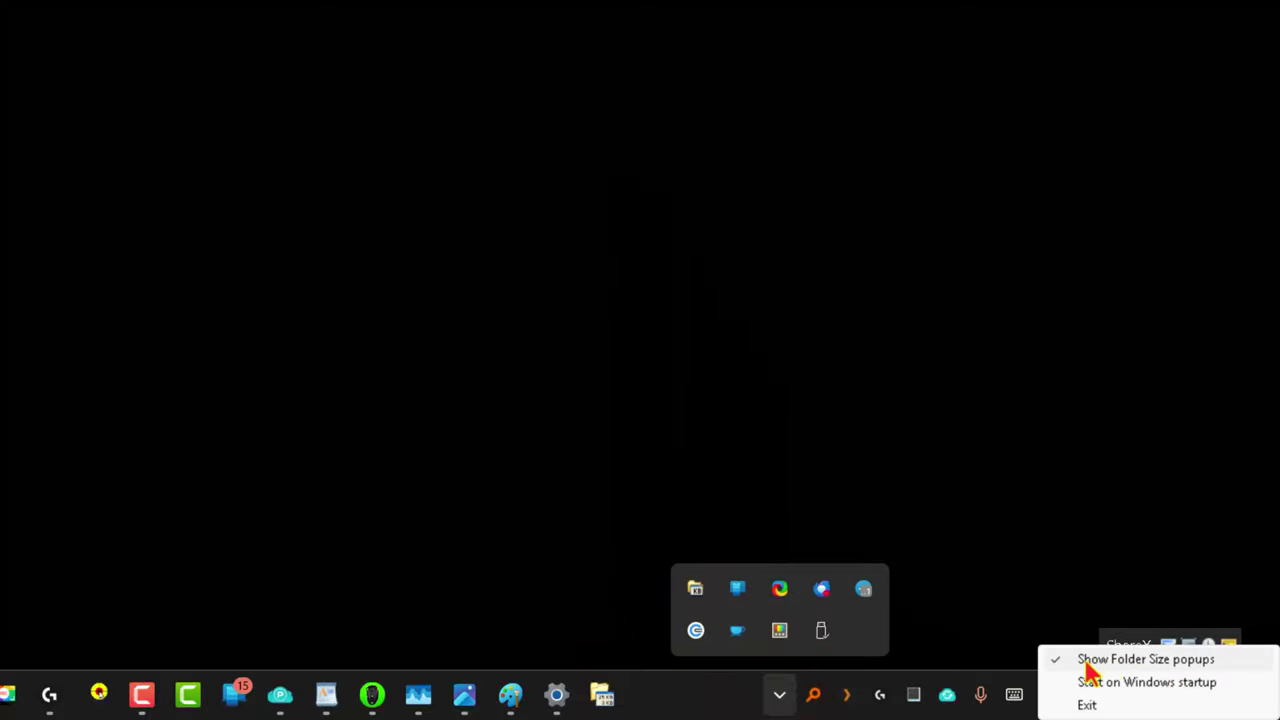
left_click(578, 180)
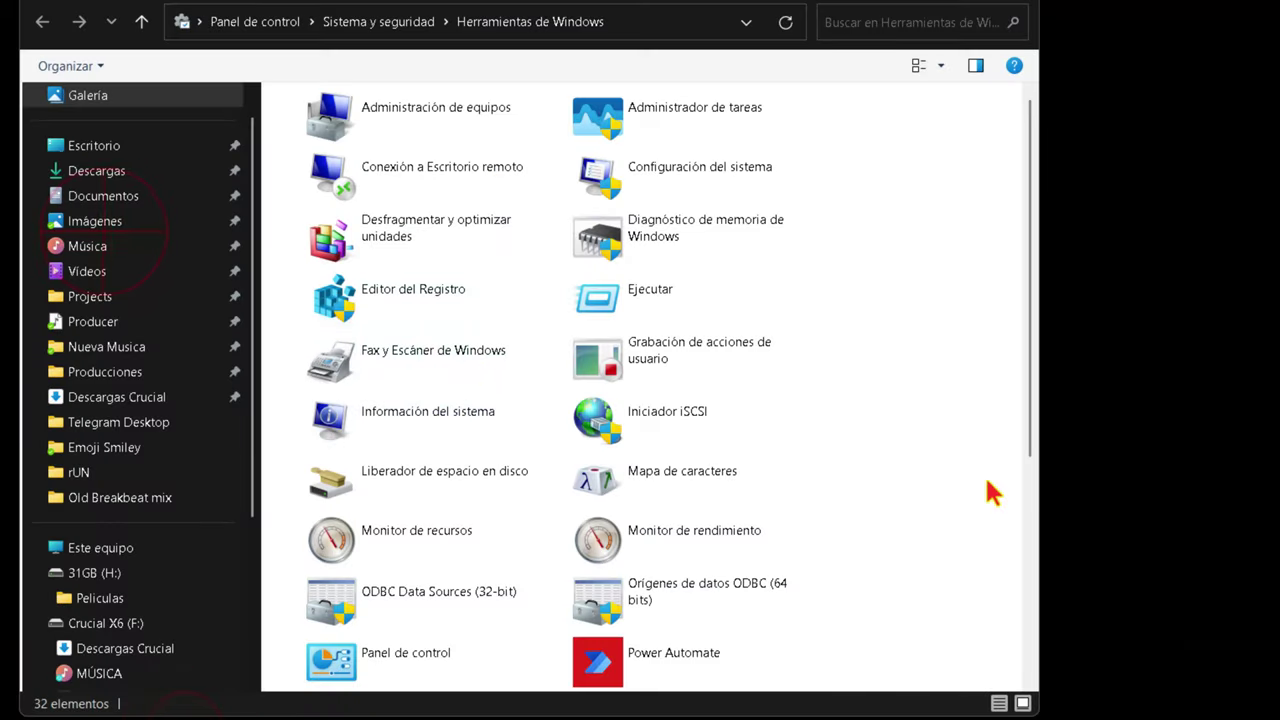
Open the Música folder and the Vídeos folder in File Explorer to view their contents' sizes in the Folder Size popup.
left_click(55, 248)
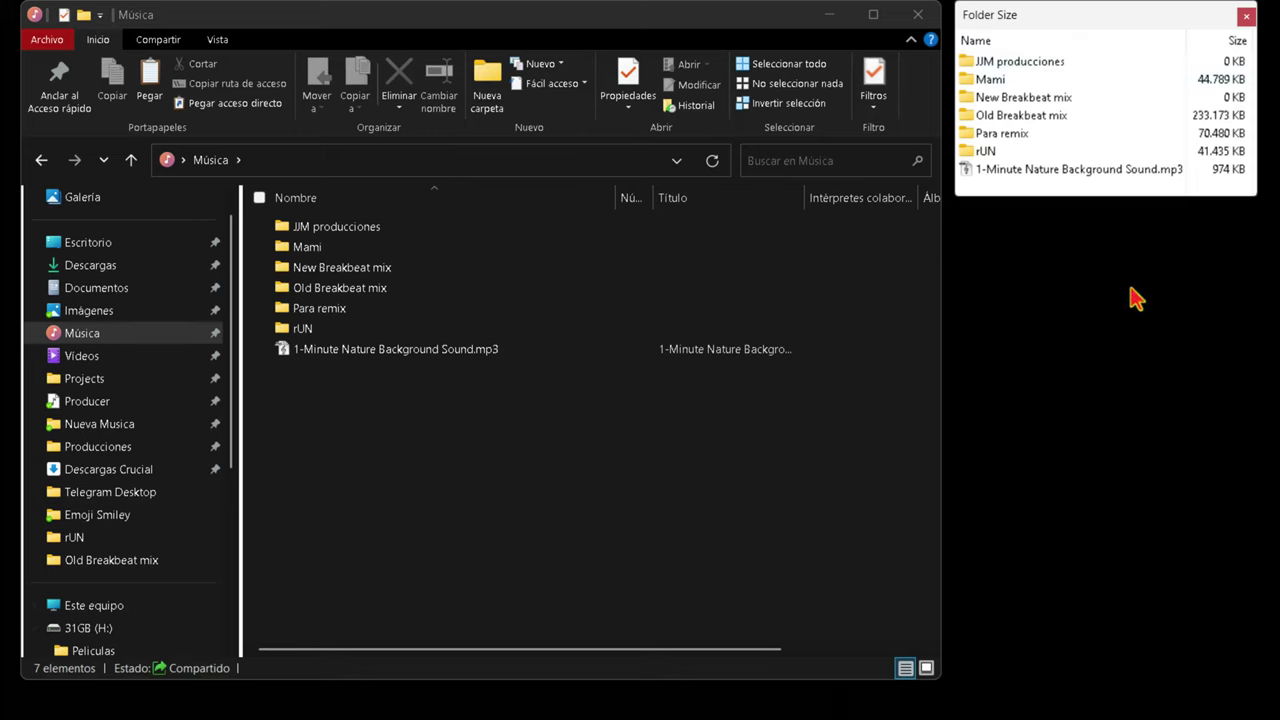
left_click(80, 358)
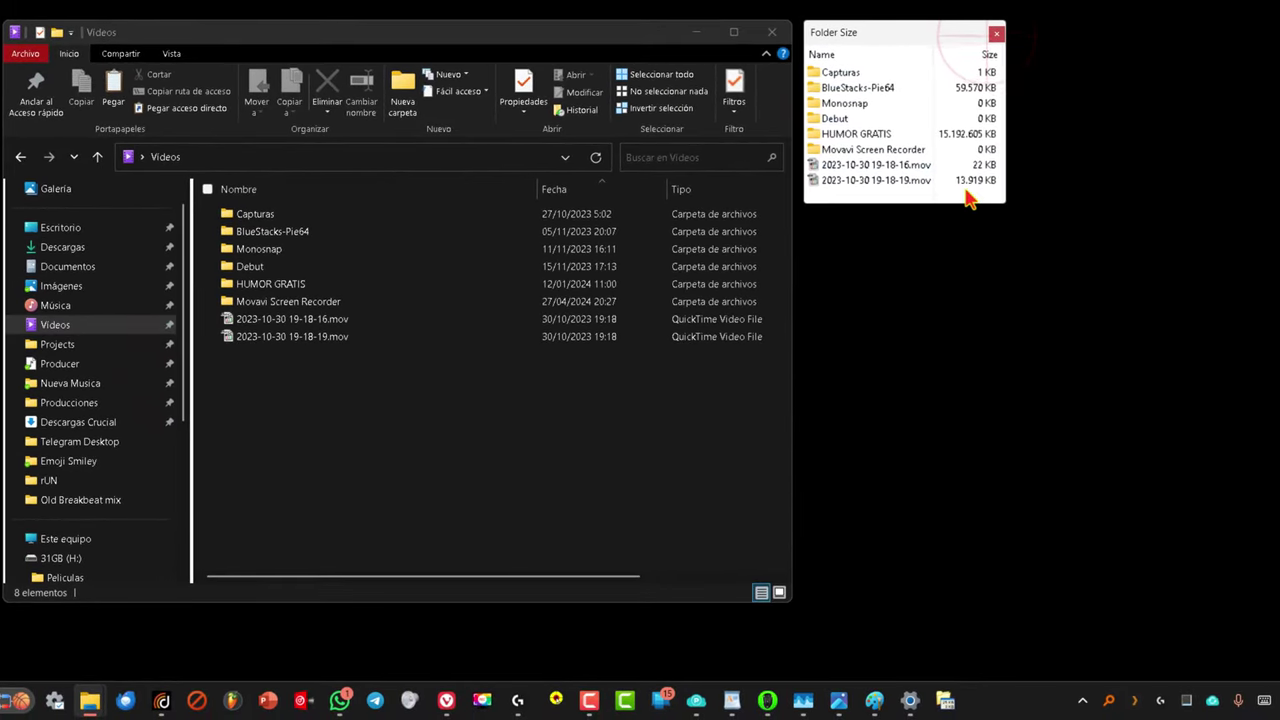
Close the Folder Size popup and relaunch Folder Size from its taskbar shortcut, checking for its icon in the system tray.
left_click(997, 36)
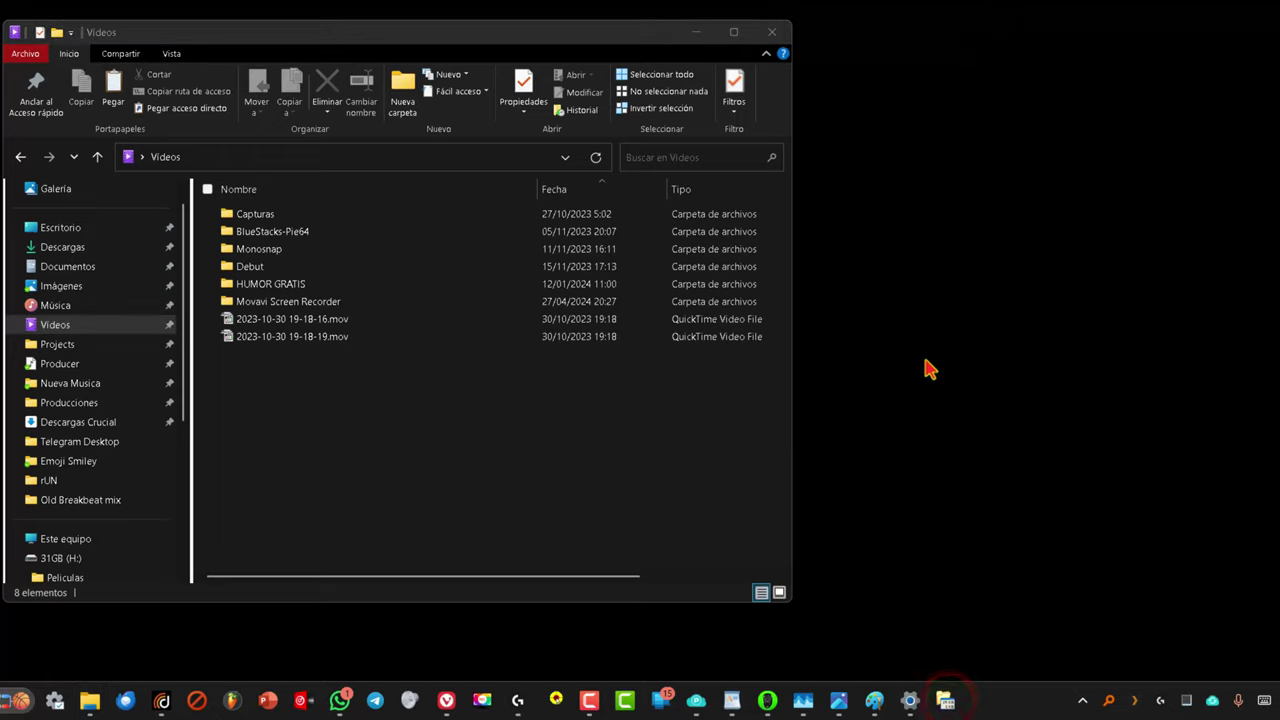
left_click(947, 703)
left_click(1082, 700)
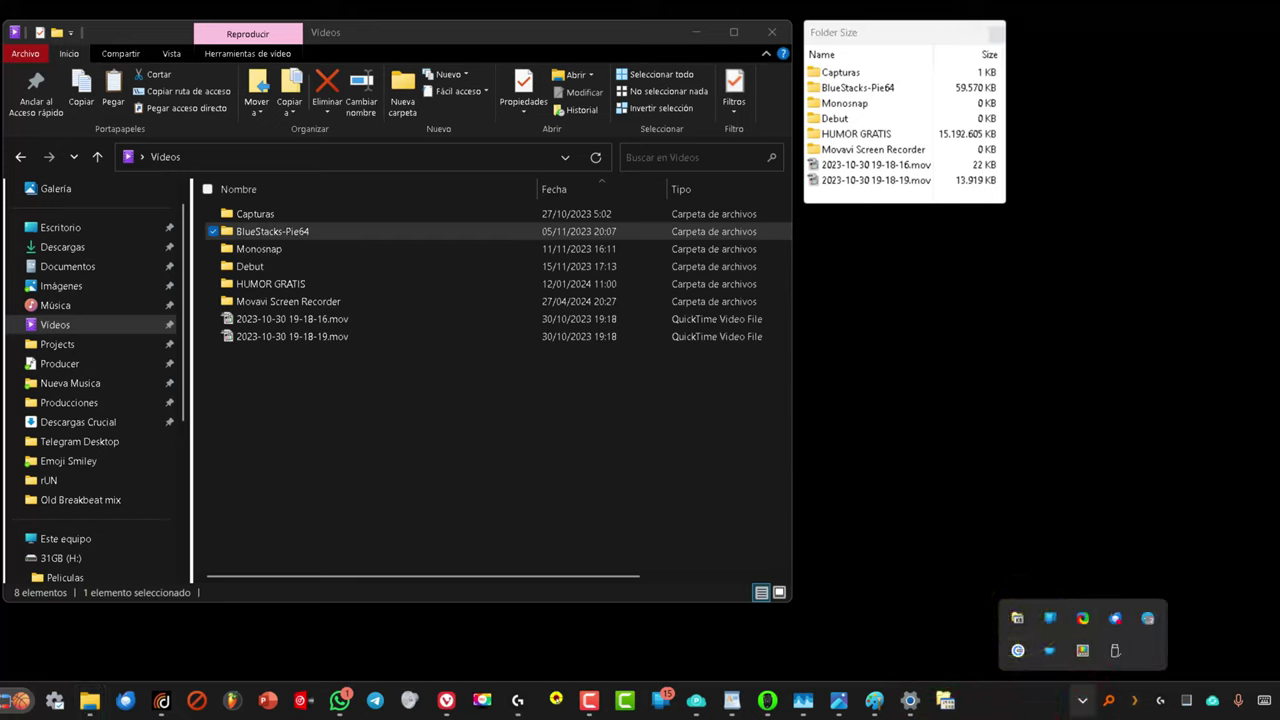
left_click(948, 598)
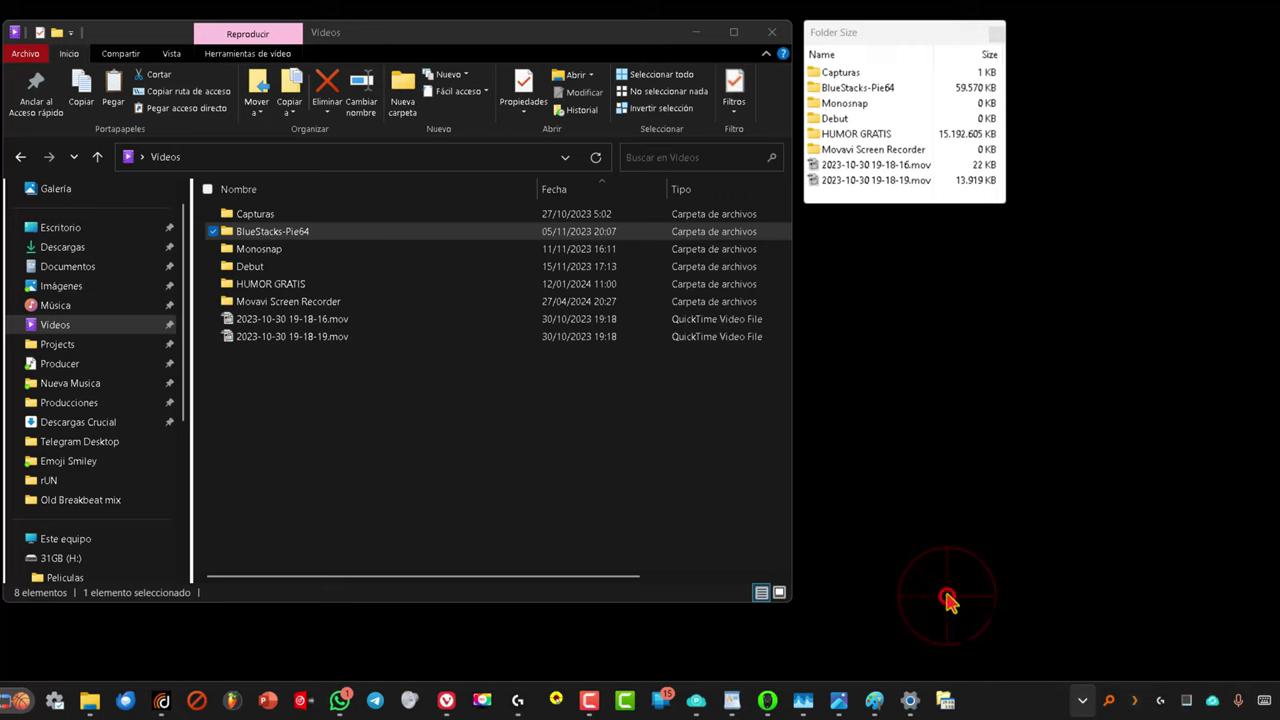